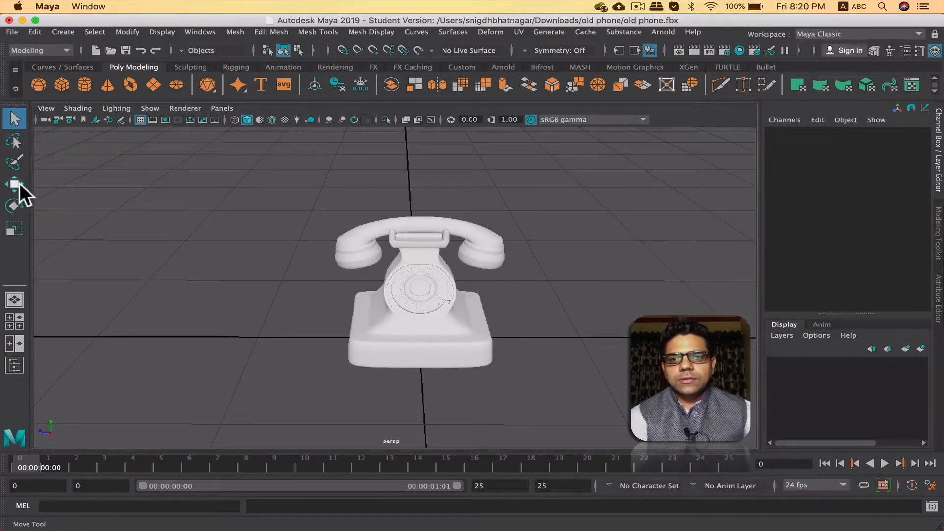
# Activate the Rotate, Scale and Move tools in turn and return to the Select tool.
pyautogui.click(15, 206)
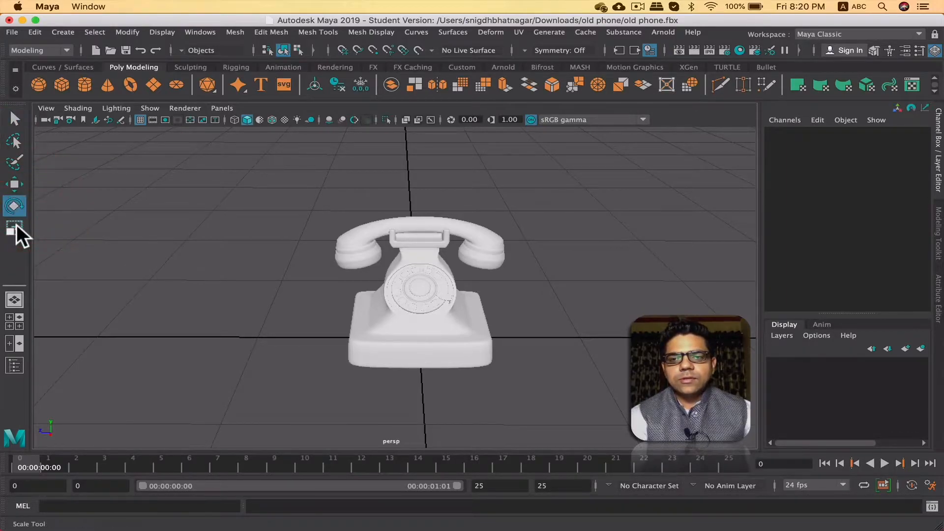
pyautogui.click(15, 227)
pyautogui.click(15, 184)
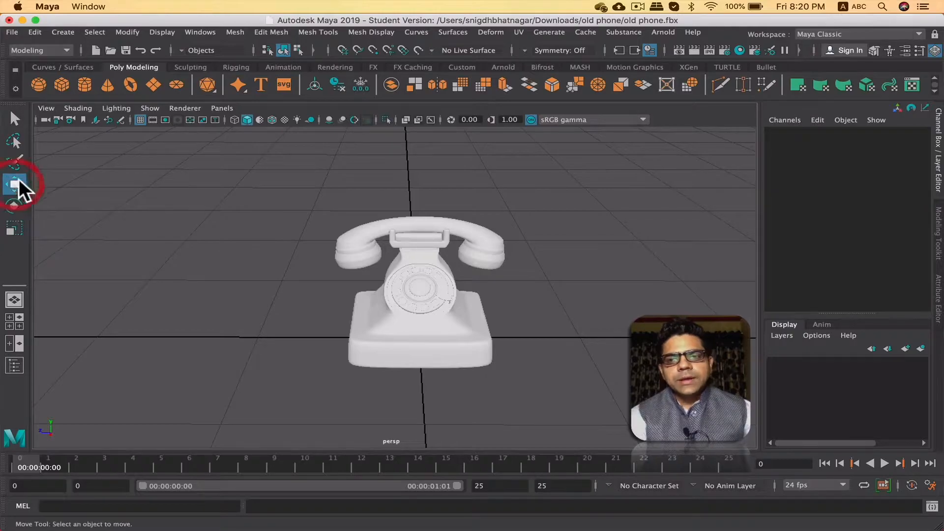
pyautogui.click(15, 118)
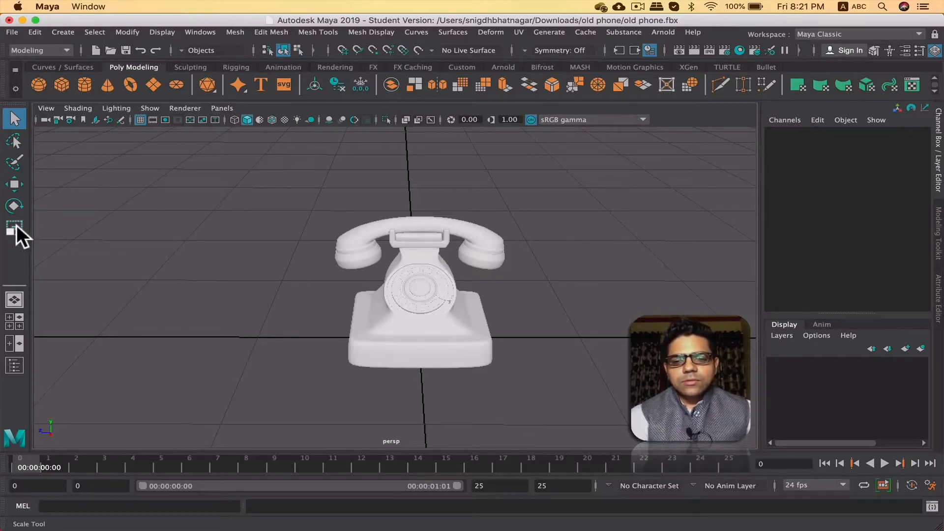
# Select the telephone's handset, switch the selection to the phone base, and reselect the handset.
pyautogui.click(356, 238)
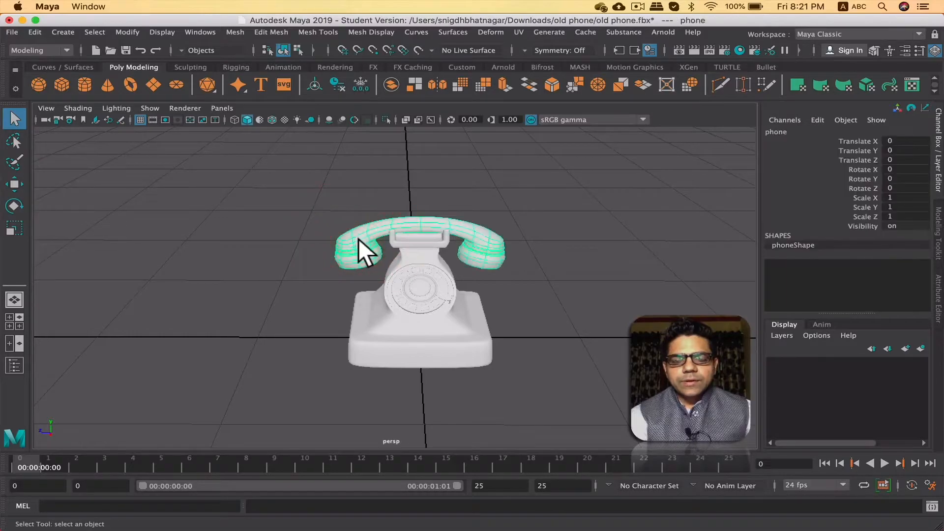
pyautogui.click(11, 119)
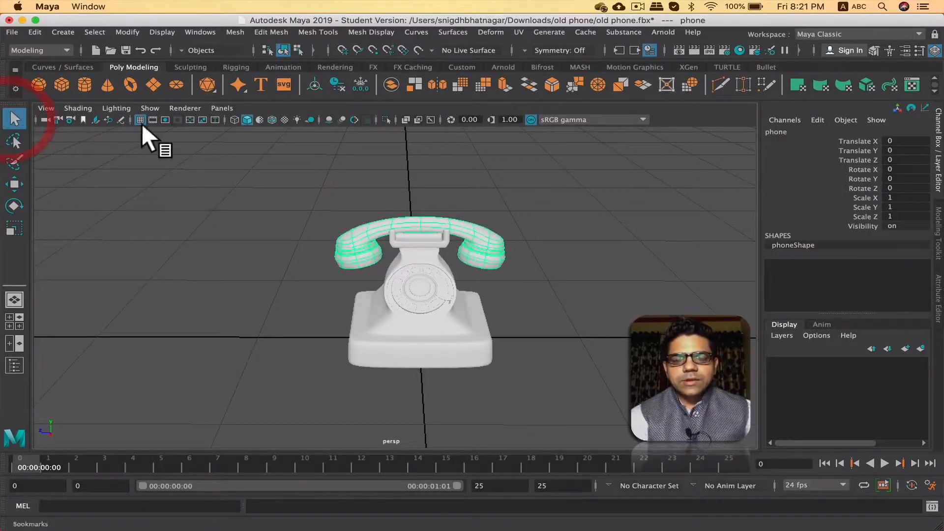
pyautogui.moveTo(320, 218); pyautogui.dragTo(350, 250)
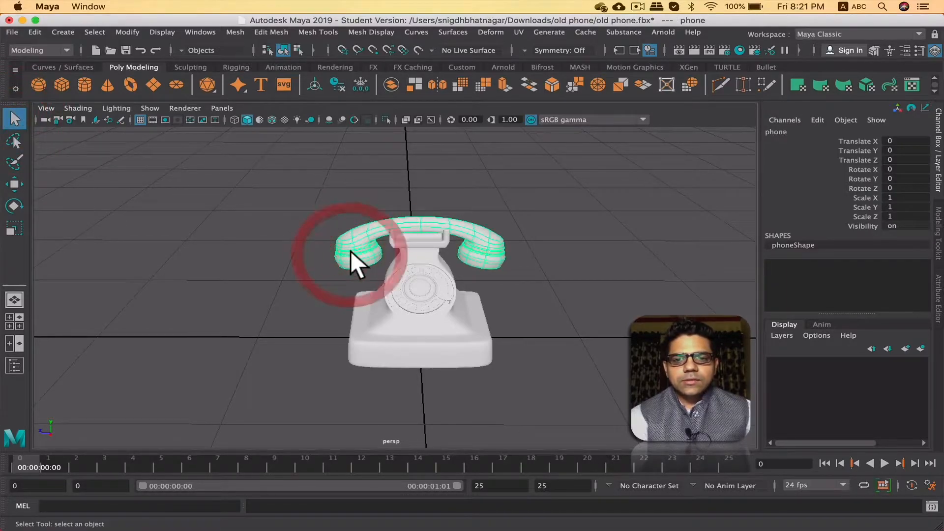
pyautogui.click(355, 233)
pyautogui.click(386, 281)
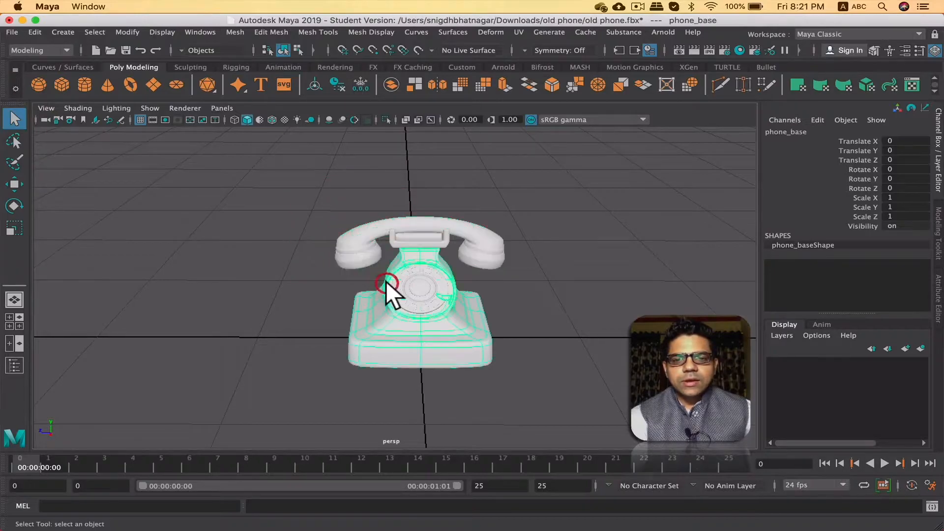
pyautogui.click(352, 243)
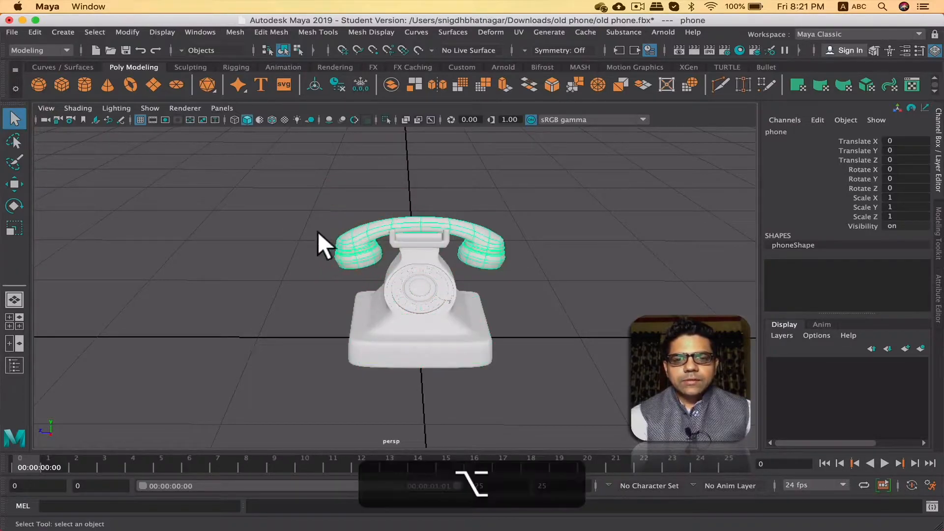
# Zoom, orbit and pan around the telephone to view it from the front and at an angle.
pyautogui.keyDown('alt'); pyautogui.moveTo(318, 231); pyautogui.dragTo(491, 214, button='right'); pyautogui.keyUp('alt')
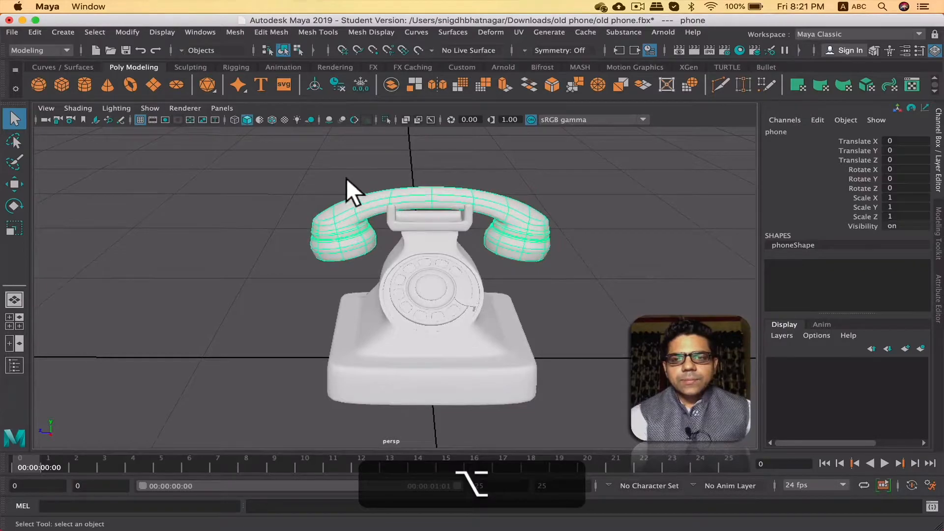
pyautogui.keyDown('alt'); pyautogui.moveTo(413, 188); pyautogui.dragTo(380, 196, button='right'); pyautogui.keyUp('alt')
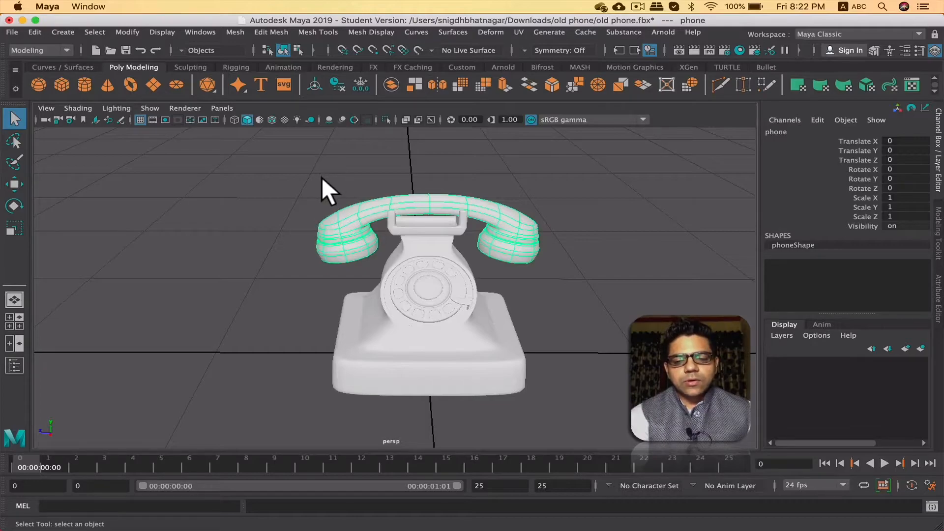
pyautogui.press('alt')
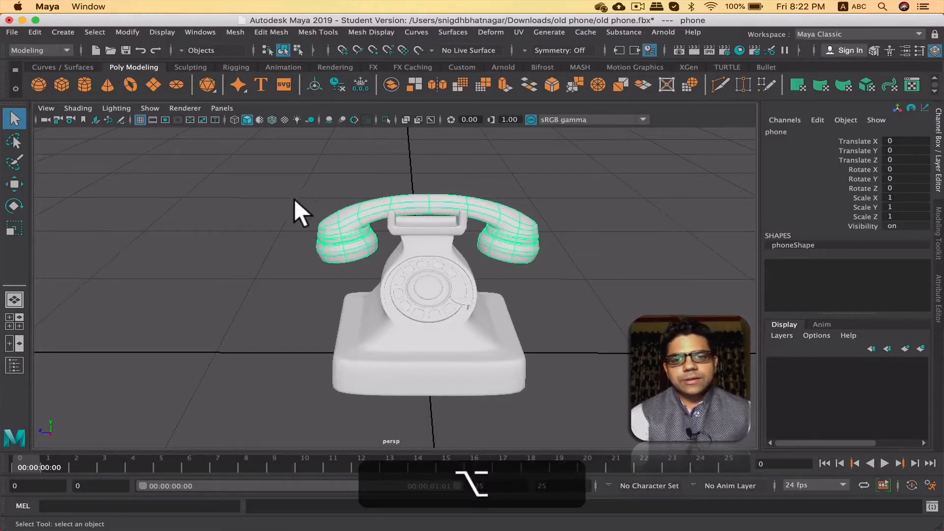
pyautogui.keyDown('alt'); pyautogui.moveTo(382, 231); pyautogui.dragTo(296, 263); pyautogui.keyUp('alt')
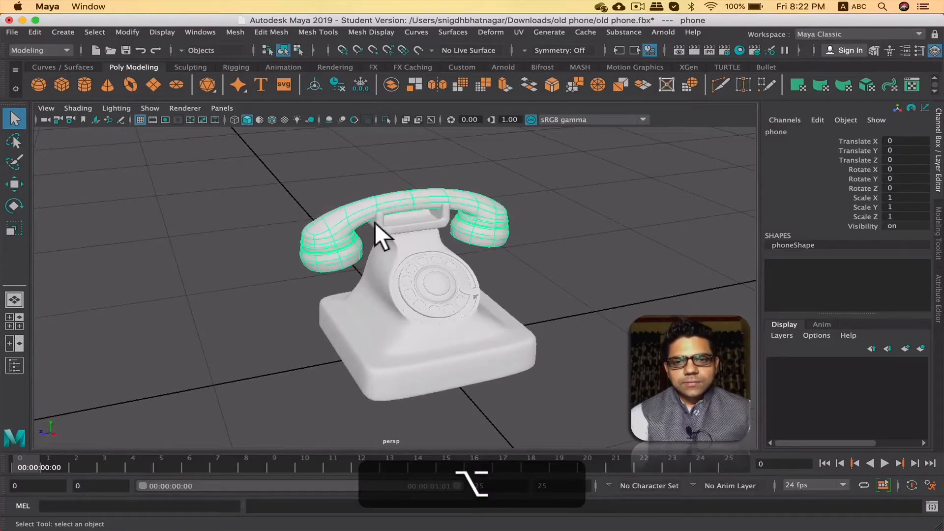
pyautogui.keyDown('alt'); pyautogui.moveTo(321, 208); pyautogui.dragTo(443, 232, button='middle'); pyautogui.keyUp('alt')
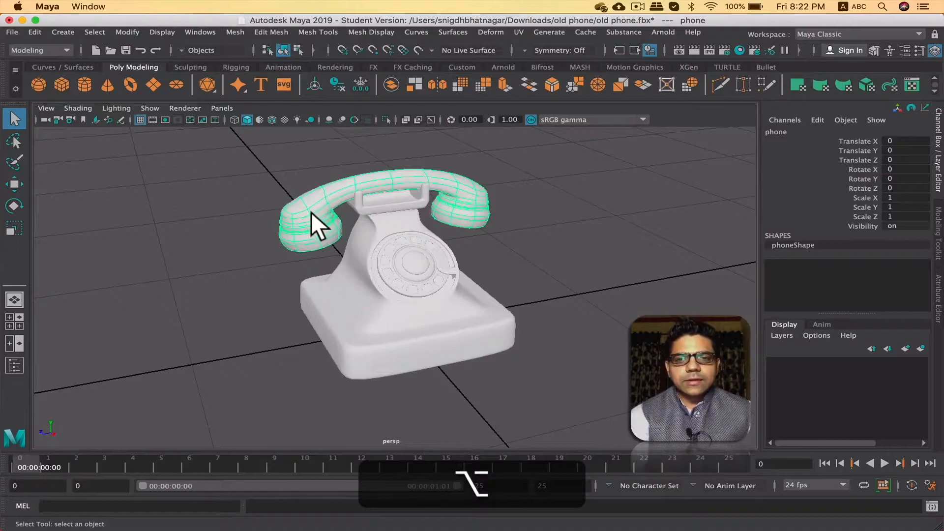
pyautogui.keyDown('alt'); pyautogui.moveTo(311, 212); pyautogui.dragTo(409, 221, button='right'); pyautogui.keyUp('alt')
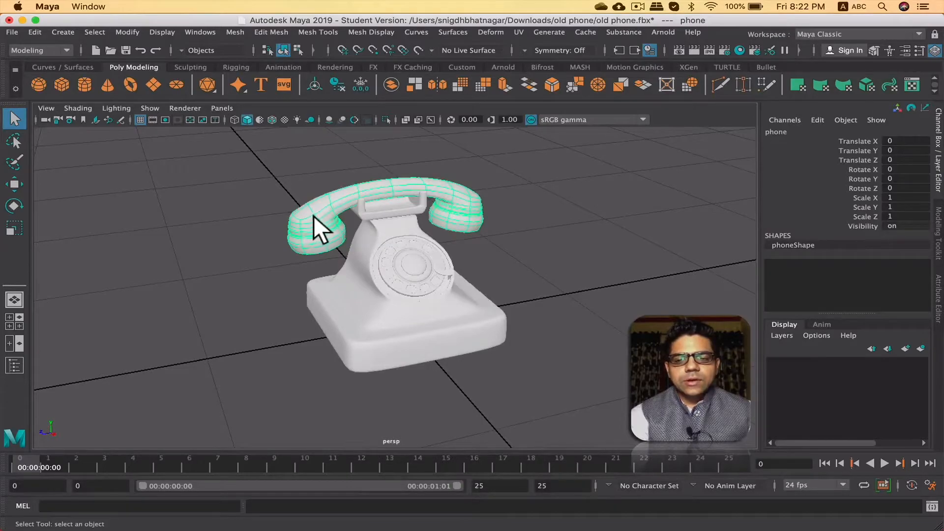
# Show the manipulators on the selected handset by switching through the Select, Move, Rotate and Scale tools.
pyautogui.press('q')
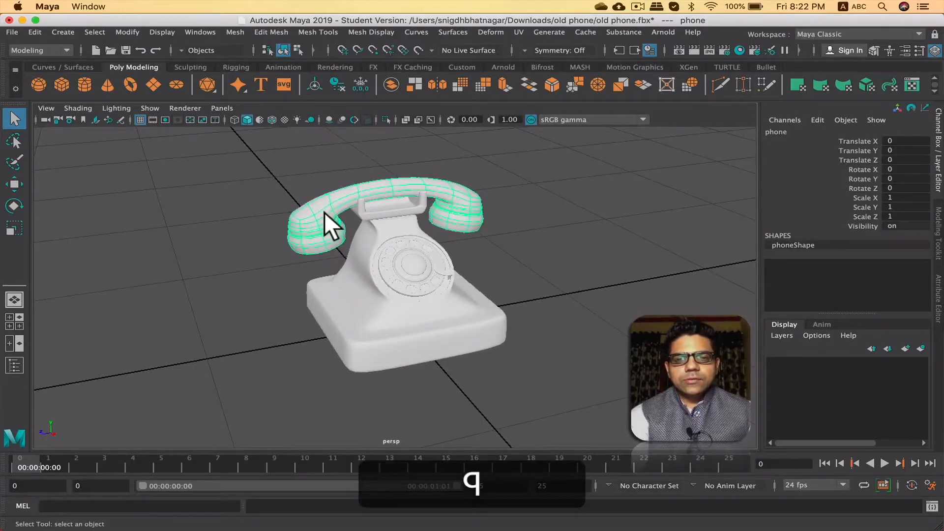
pyautogui.press('w')
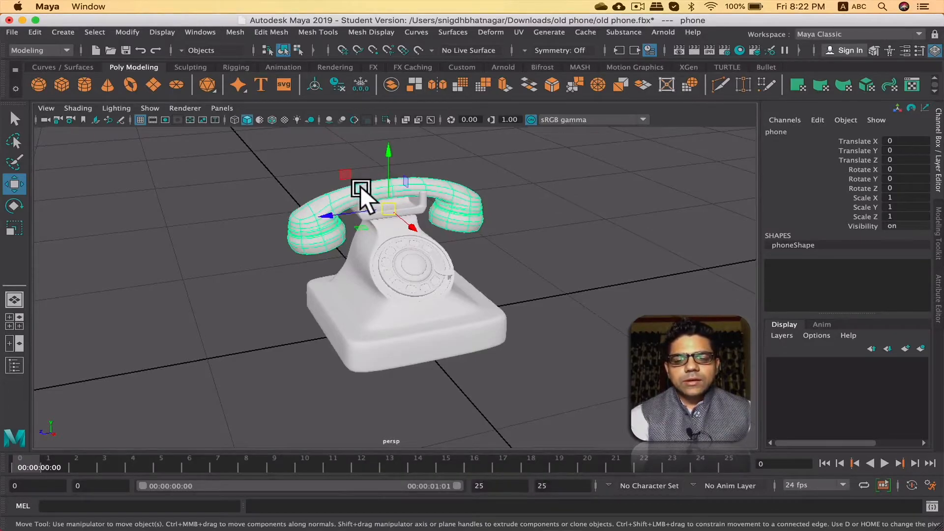
pyautogui.press('e')
pyautogui.press('r')
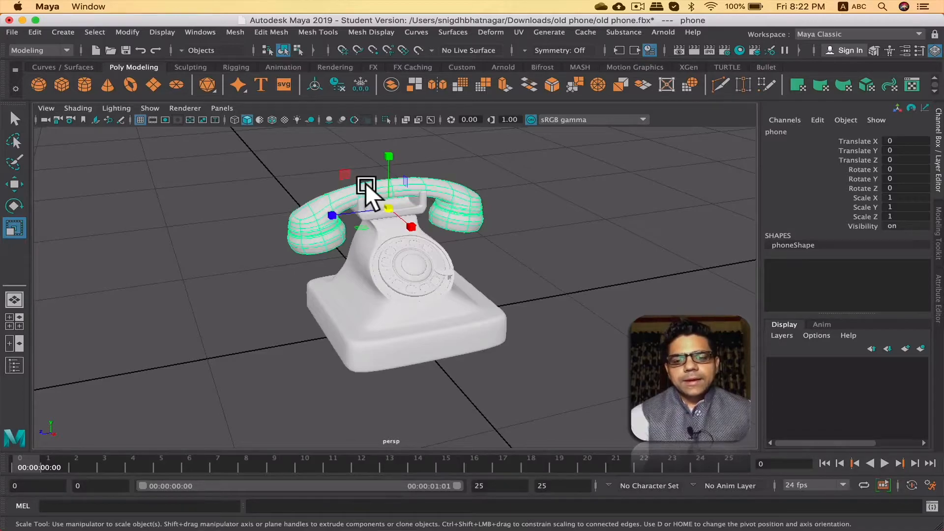
pyautogui.press('alt')
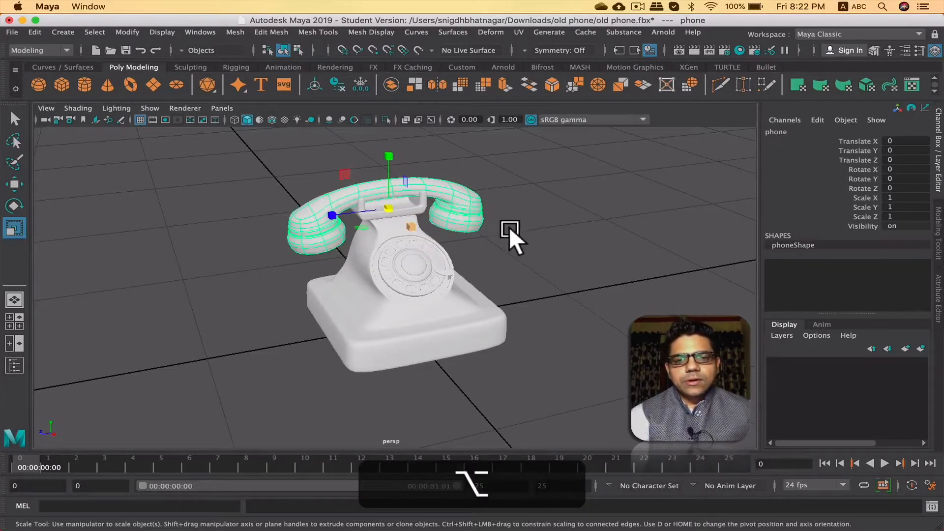
pyautogui.keyDown('alt'); pyautogui.moveTo(509, 227); pyautogui.dragTo(471, 231); pyautogui.keyUp('alt')
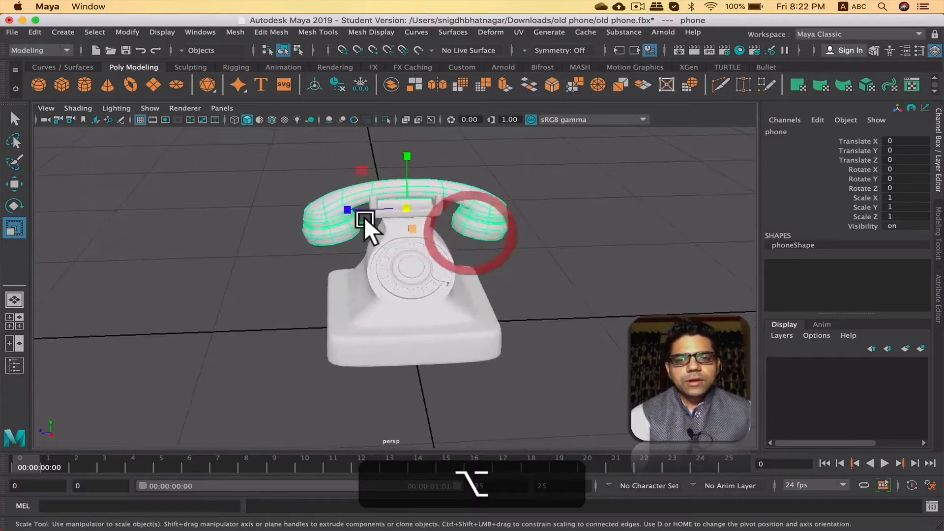
pyautogui.keyDown('alt'); pyautogui.moveTo(360, 222); pyautogui.dragTo(390, 200, button='right'); pyautogui.keyUp('alt')
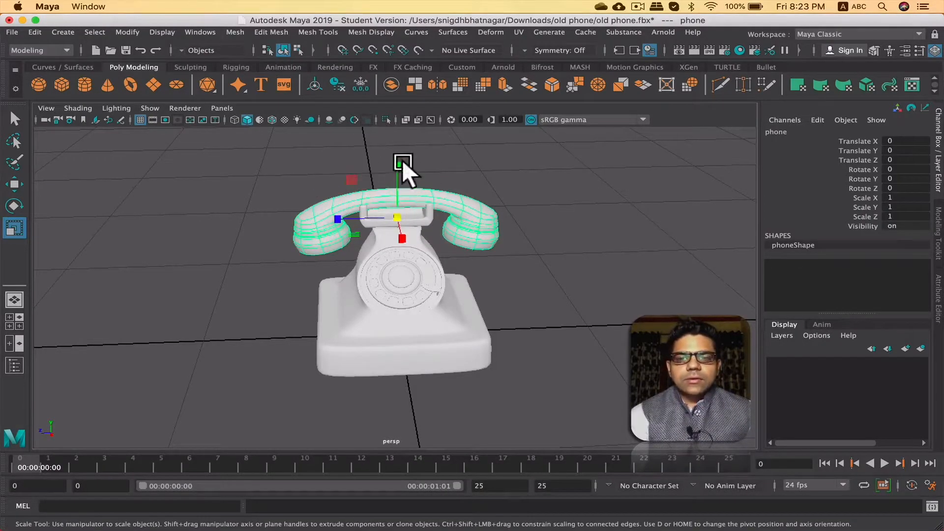
# Move the handset off its cradle to about 2.773 in X, 2.076 in Y and 3.499 in Z.
pyautogui.click(15, 185)
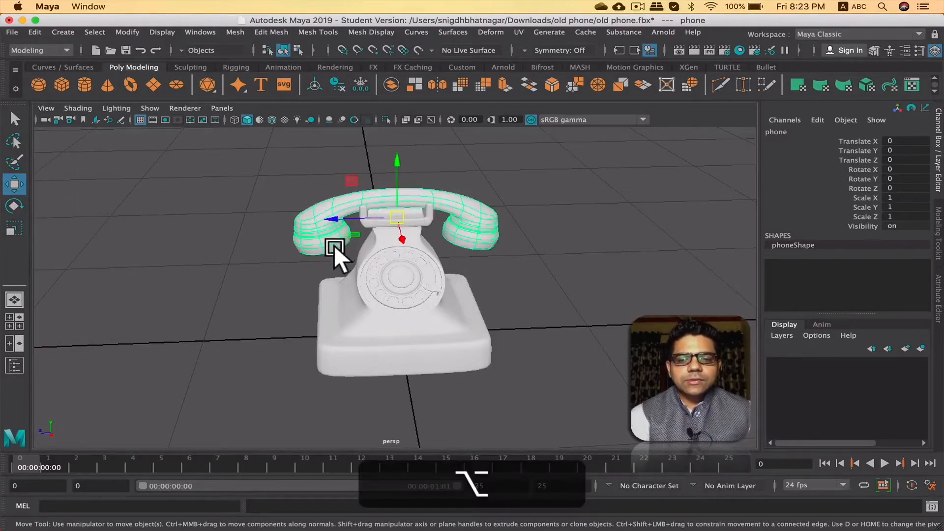
pyautogui.keyDown('alt'); pyautogui.moveTo(334, 245); pyautogui.dragTo(388, 250); pyautogui.keyUp('alt')
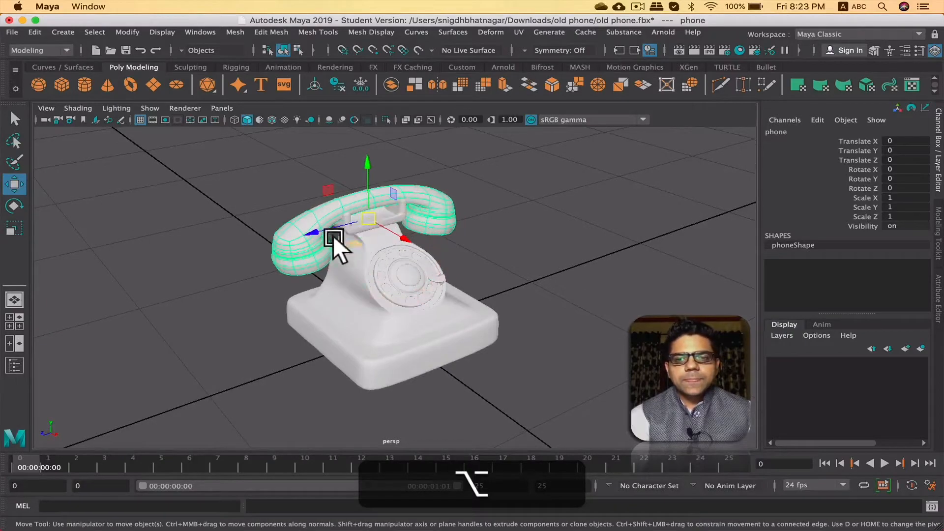
pyautogui.moveTo(454, 212)
pyautogui.keyDown('alt'); pyautogui.mouseDown()
pyautogui.moveTo(436, 228)
pyautogui.moveTo(300, 252)
pyautogui.mouseUp(); pyautogui.keyUp('alt')
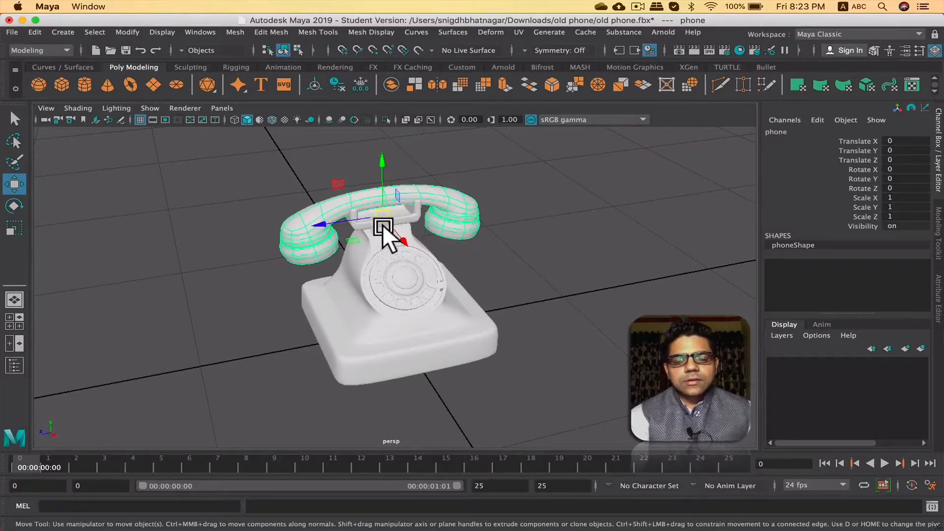
pyautogui.keyDown('alt'); pyautogui.moveTo(387, 232); pyautogui.dragTo(392, 263, button='middle'); pyautogui.keyUp('alt')
pyautogui.keyDown('alt'); pyautogui.moveTo(393, 262); pyautogui.dragTo(516, 250, button='right'); pyautogui.keyUp('alt')
pyautogui.keyDown('alt'); pyautogui.moveTo(450, 253); pyautogui.dragTo(480, 234, button='middle'); pyautogui.keyUp('alt')
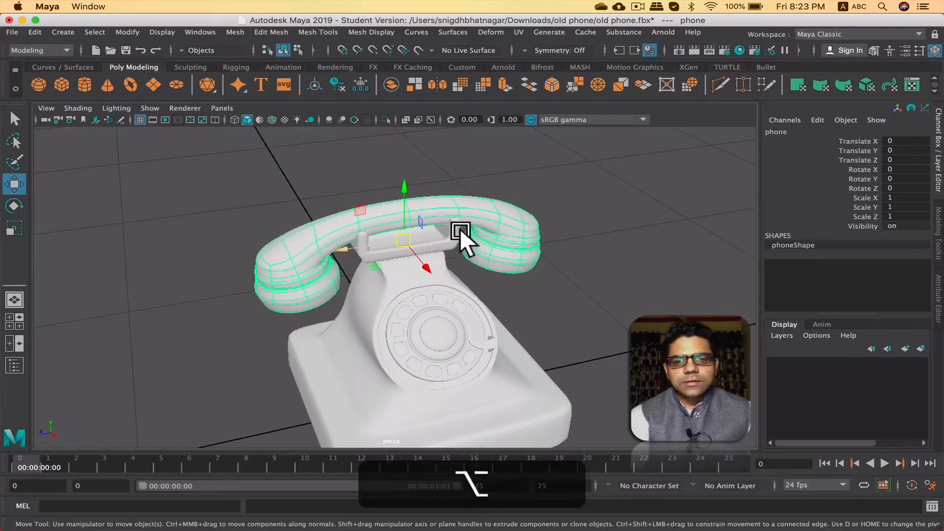
pyautogui.keyDown('alt'); pyautogui.moveTo(459, 229); pyautogui.dragTo(397, 181); pyautogui.keyUp('alt')
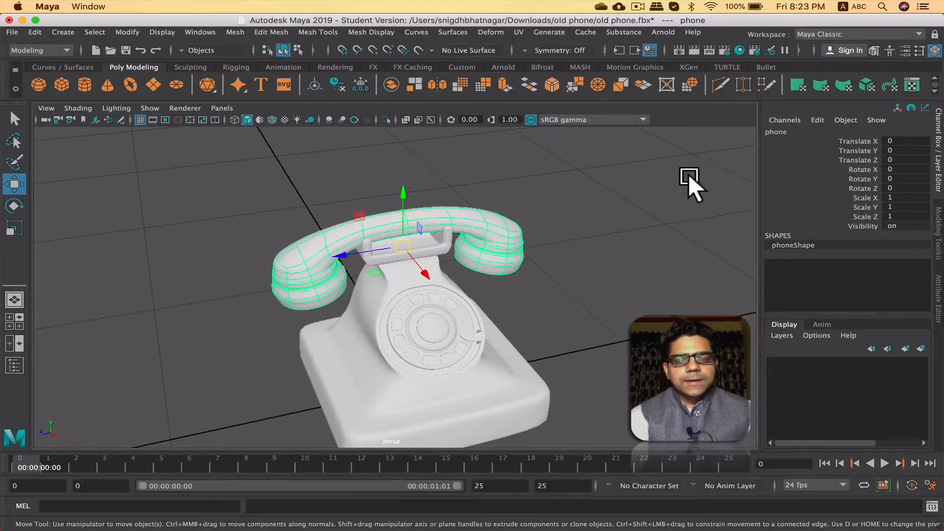
pyautogui.moveTo(405, 194); pyautogui.dragTo(401, 146)
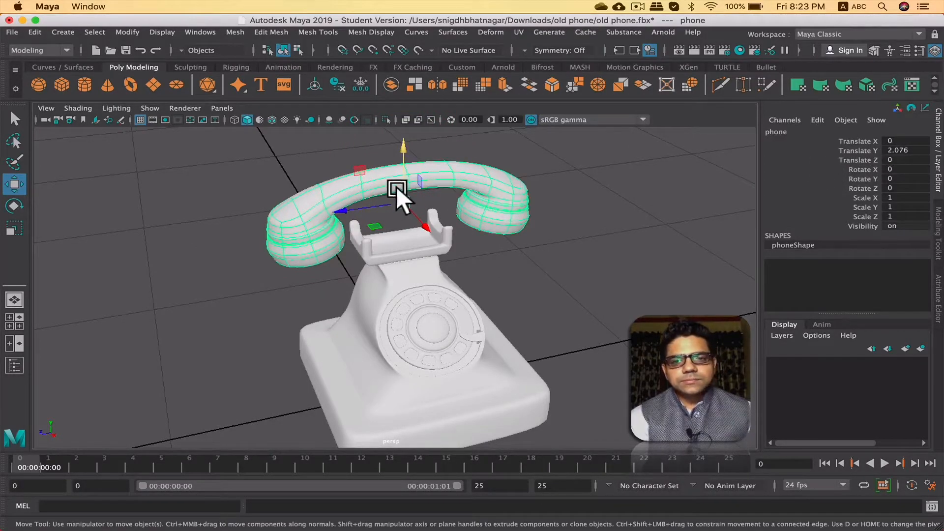
pyautogui.moveTo(396, 187); pyautogui.dragTo(242, 214)
pyautogui.moveTo(328, 241); pyautogui.dragTo(357, 267)
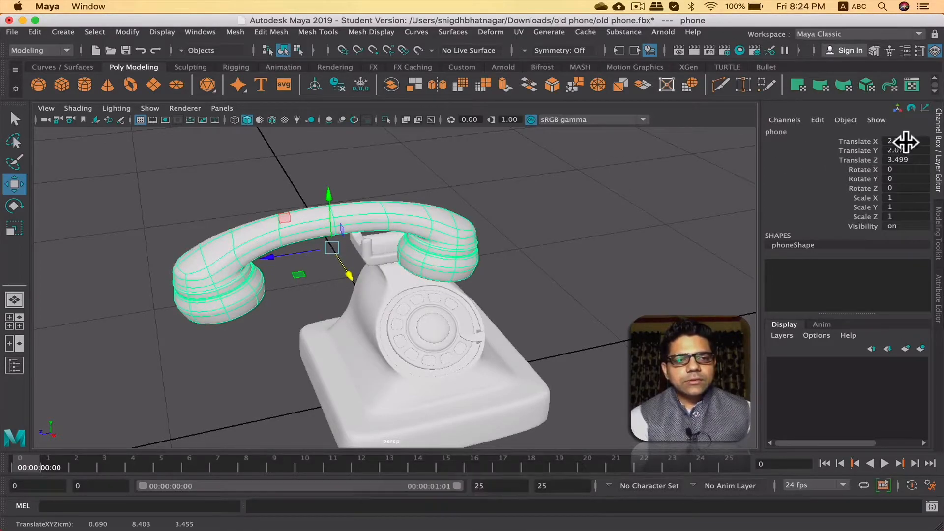
# Reset the handset's Translate X, Y and Z to 0 and deselect it.
pyautogui.moveTo(900, 141); pyautogui.dragTo(890, 162)
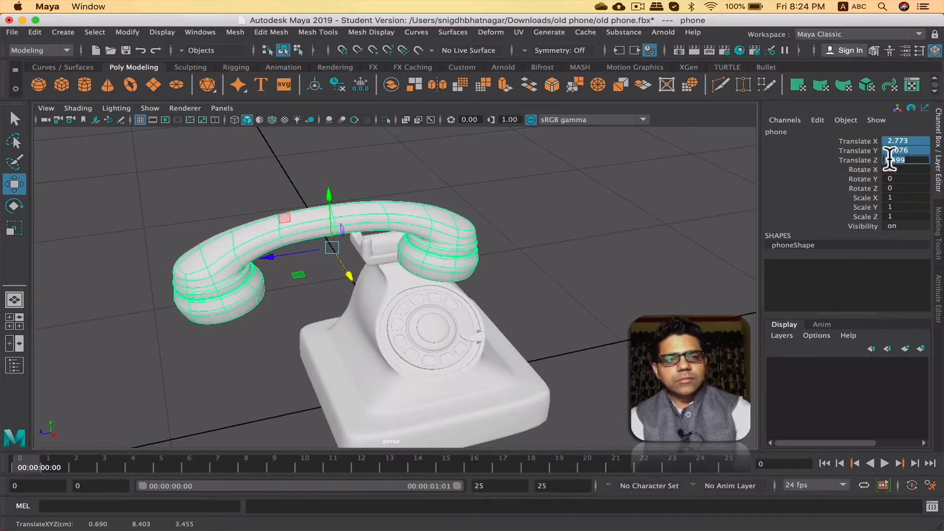
pyautogui.write('0')
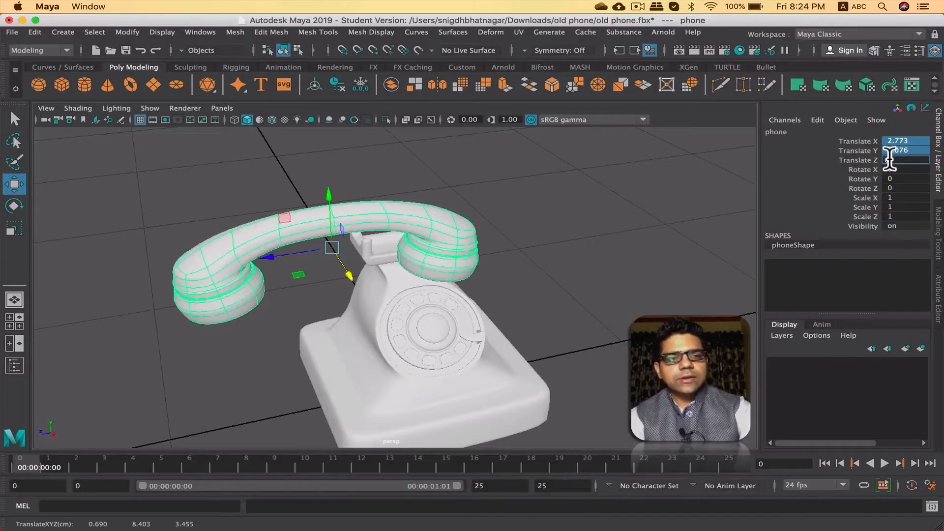
pyautogui.press('Return')
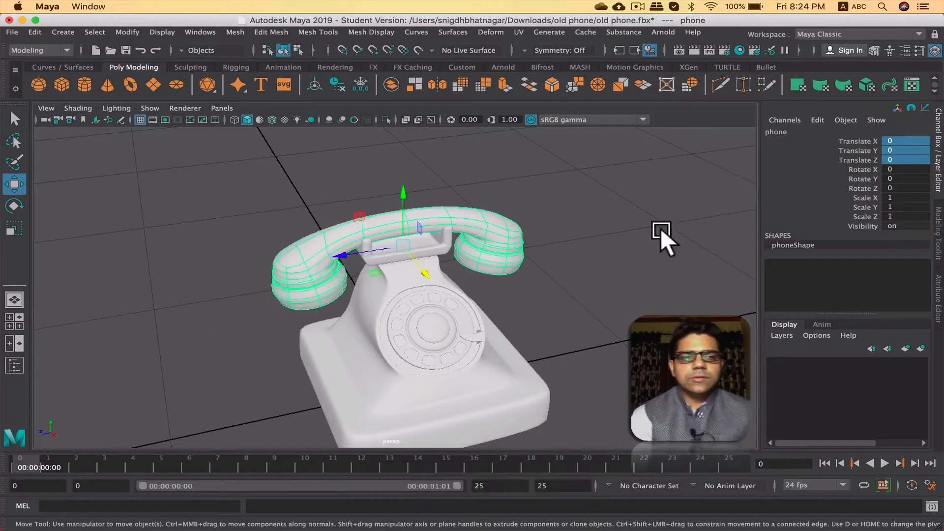
pyautogui.click(639, 260)
pyautogui.keyDown('alt'); pyautogui.moveTo(499, 281); pyautogui.dragTo(514, 276); pyautogui.keyUp('alt')
pyautogui.keyDown('alt'); pyautogui.moveTo(513, 276); pyautogui.dragTo(435, 241, button='right'); pyautogui.keyUp('alt')
pyautogui.keyDown('alt'); pyautogui.moveTo(482, 294); pyautogui.dragTo(512, 274); pyautogui.keyUp('alt')
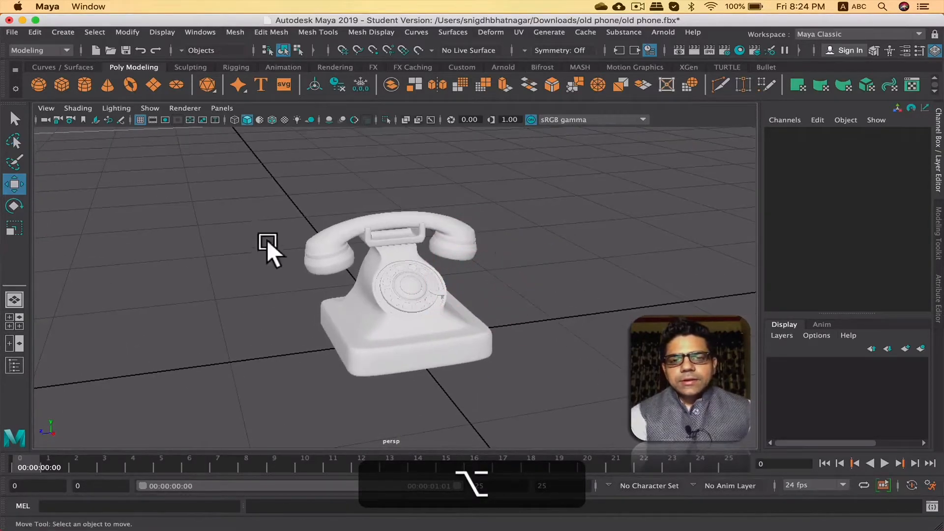
# Select the handset and switch through the Select, Move and Rotate tools, ending with the Scale tool active.
pyautogui.click(330, 251)
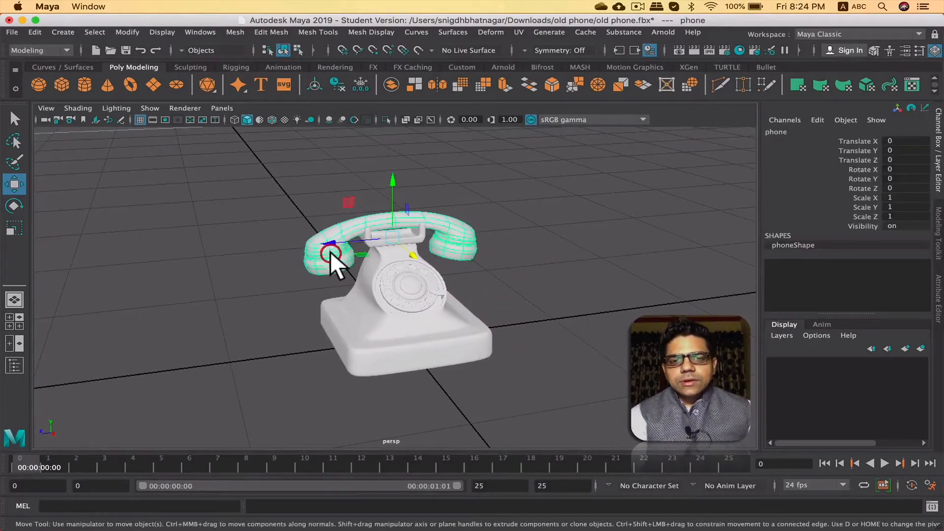
pyautogui.click(14, 123)
pyautogui.click(15, 184)
pyautogui.click(14, 205)
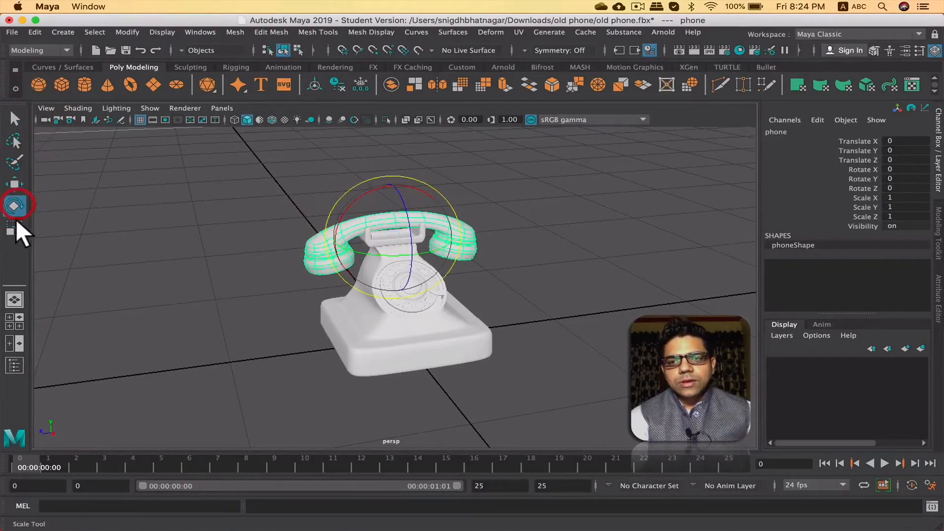
pyautogui.click(19, 229)
# Select all parts of the telephone together.
pyautogui.press('alt')
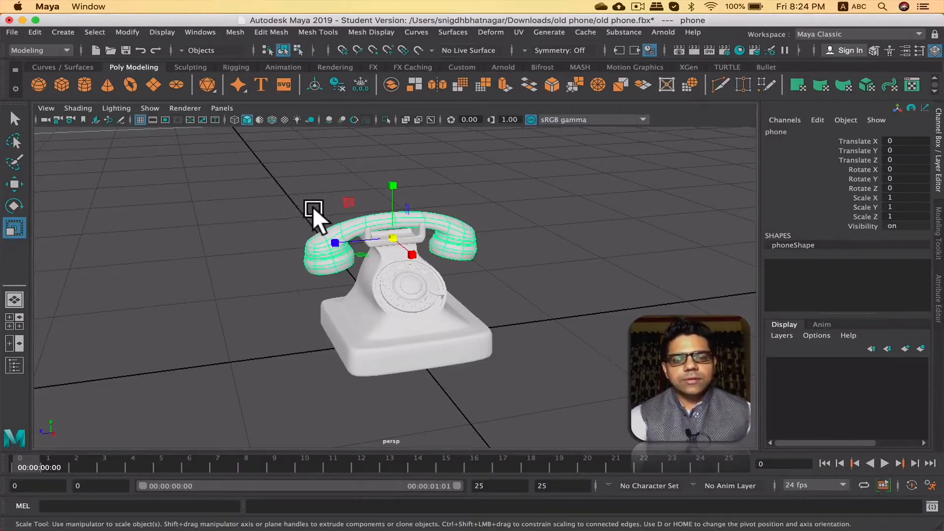
pyautogui.keyDown('alt'); pyautogui.moveTo(523, 205); pyautogui.dragTo(453, 186); pyautogui.keyUp('alt')
pyautogui.moveTo(217, 179); pyautogui.dragTo(512, 374)
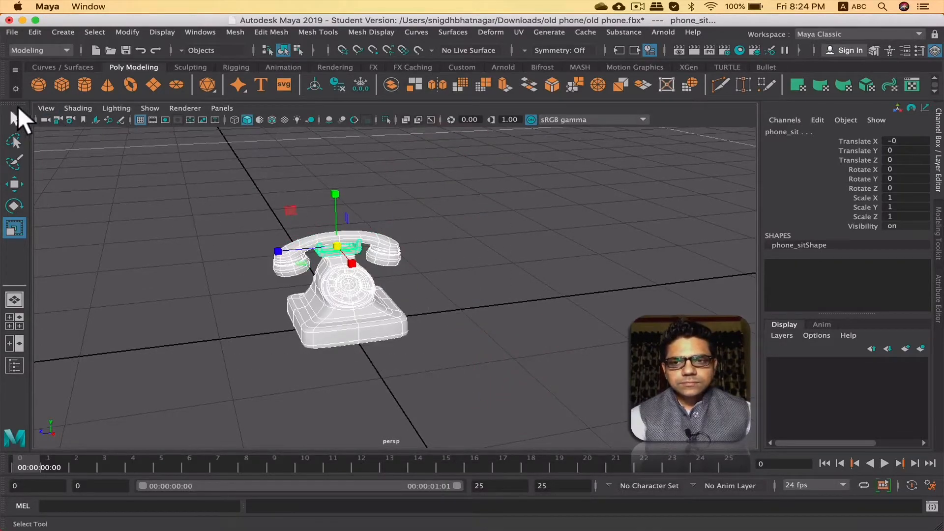
# Select every part of the telephone with the Select tool and assign them all to a new display layer.
pyautogui.click(15, 119)
pyautogui.moveTo(179, 172); pyautogui.dragTo(544, 384)
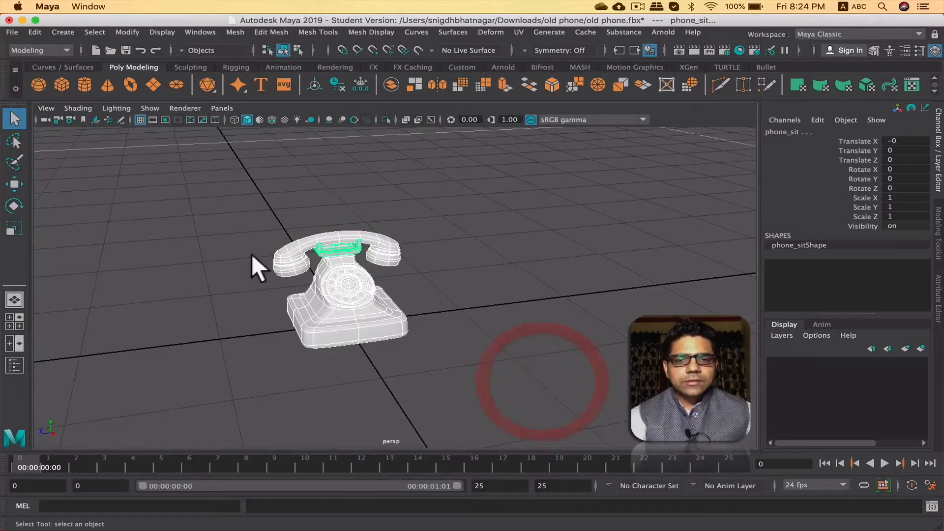
pyautogui.click(776, 339)
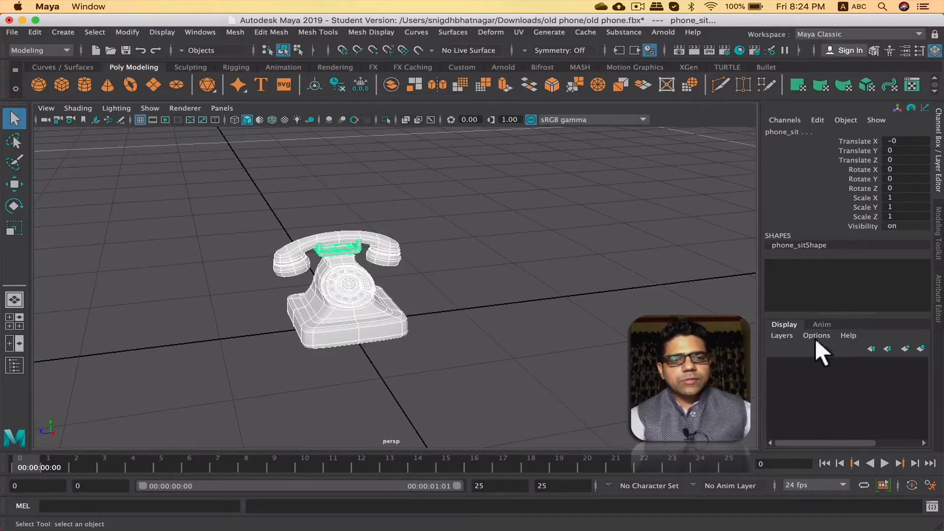
pyautogui.click(937, 145)
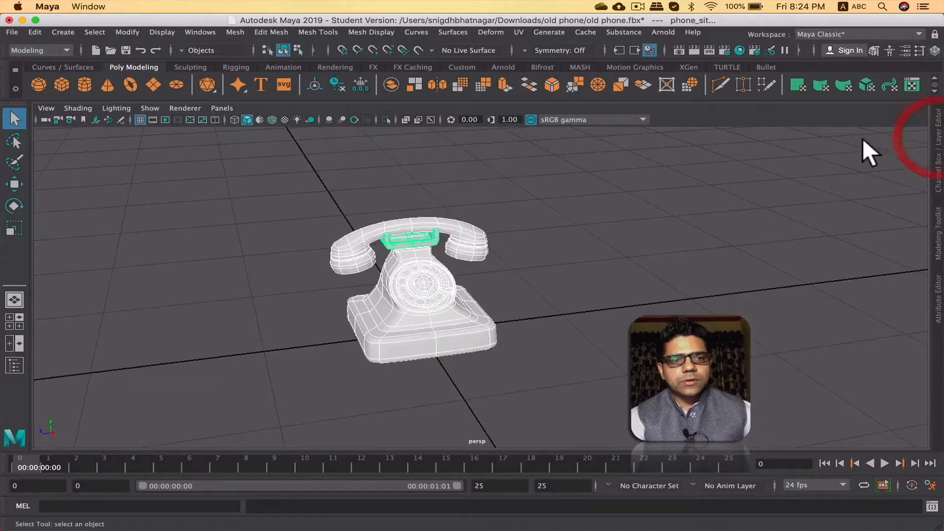
pyautogui.click(939, 157)
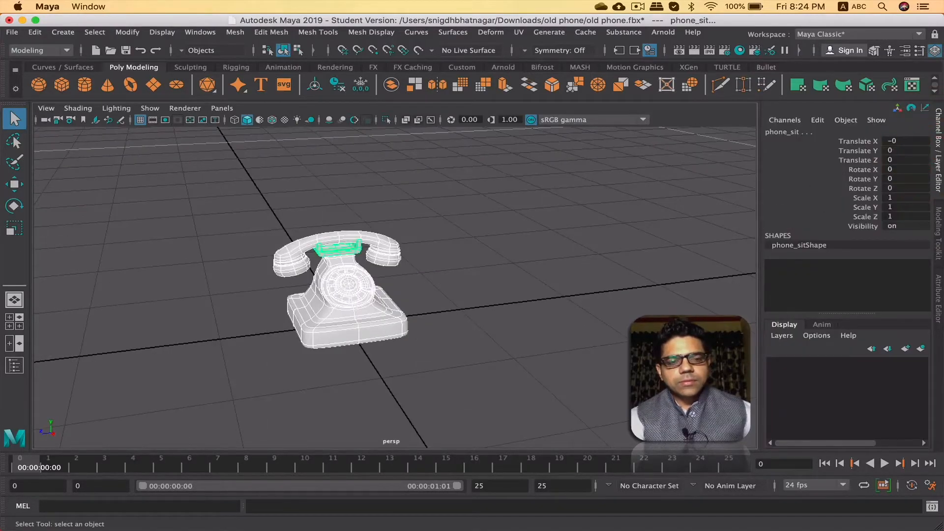
pyautogui.click(922, 347)
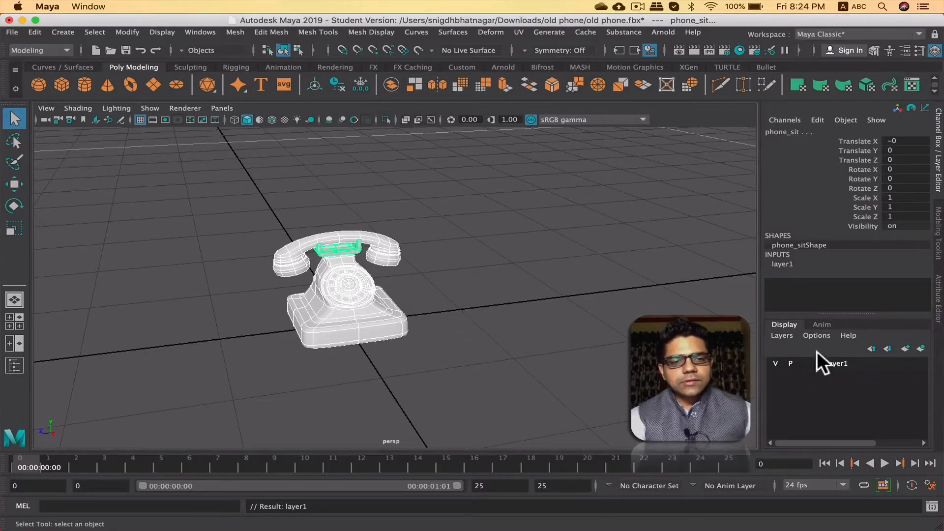
# Toggle the visibility of layer1 off and on, leaving the telephone hidden.
pyautogui.click(774, 360)
pyautogui.click(775, 360)
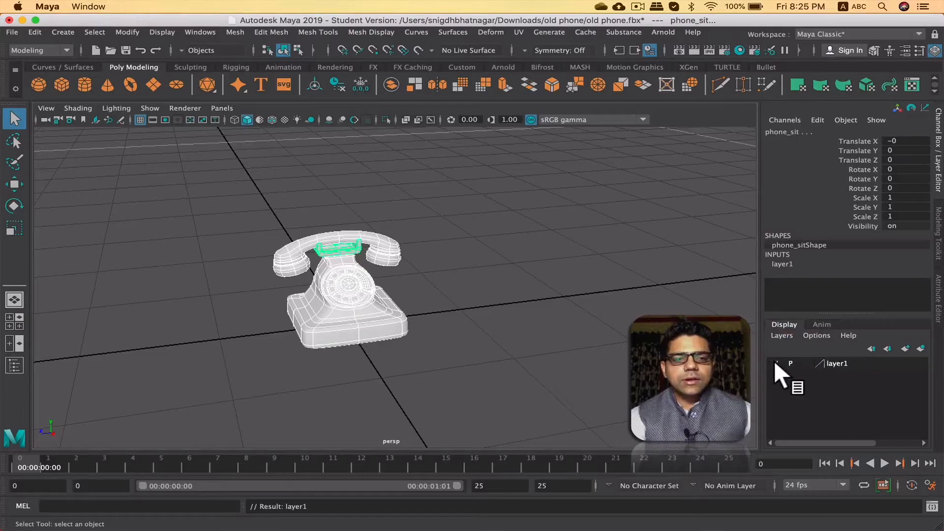
pyautogui.click(774, 362)
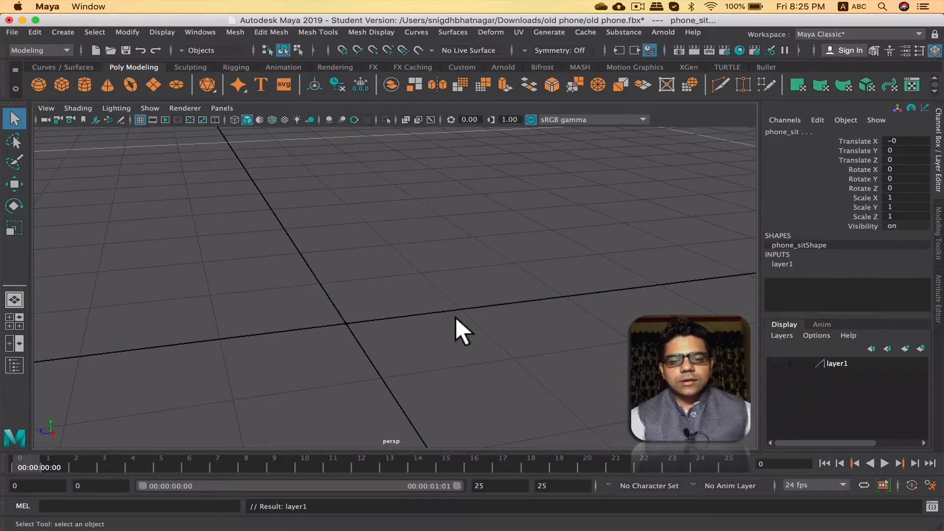
# Create a polygon cube at the centre of the grid.
pyautogui.keyDown('alt'); pyautogui.moveTo(491, 324); pyautogui.dragTo(437, 330); pyautogui.keyUp('alt')
pyautogui.keyDown('alt'); pyautogui.moveTo(438, 331); pyautogui.dragTo(464, 335, button='middle'); pyautogui.keyUp('alt')
pyautogui.keyDown('alt'); pyautogui.moveTo(439, 317); pyautogui.dragTo(442, 346); pyautogui.keyUp('alt')
pyautogui.keyDown('alt'); pyautogui.moveTo(442, 346); pyautogui.dragTo(443, 358, button='middle'); pyautogui.keyUp('alt')
pyautogui.keyDown('alt'); pyautogui.moveTo(443, 359); pyautogui.dragTo(450, 357); pyautogui.keyUp('alt')
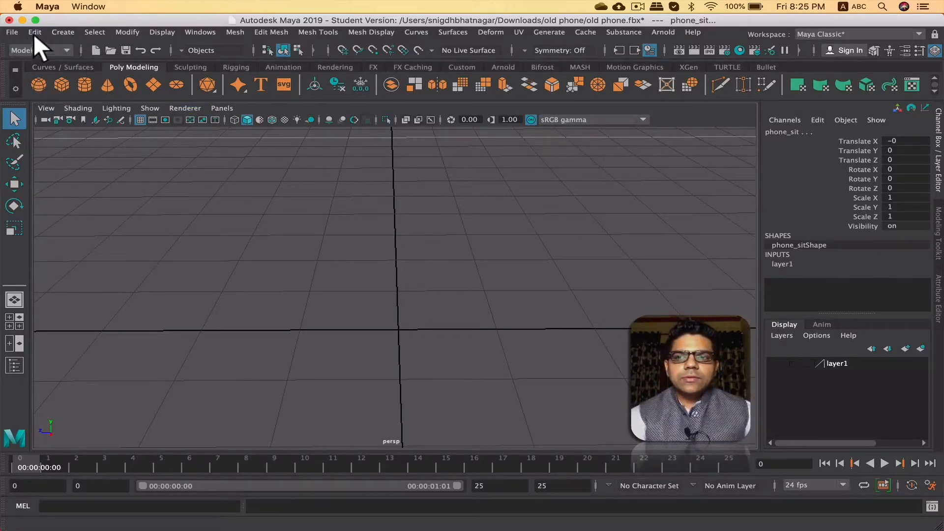
pyautogui.click(63, 31)
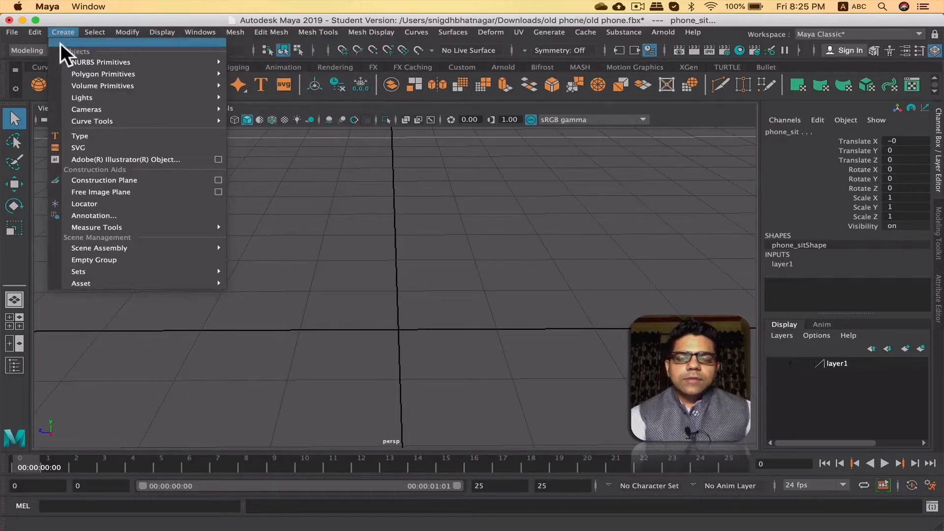
pyautogui.click(65, 42)
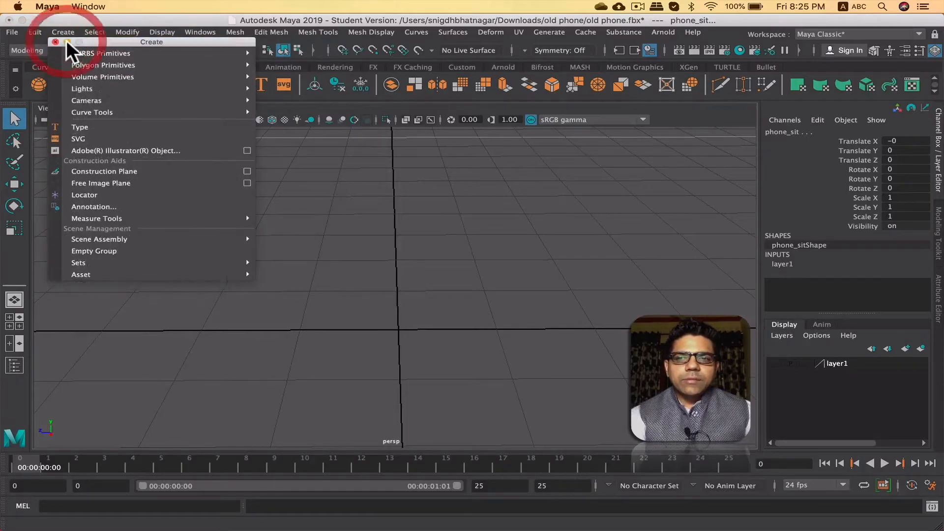
pyautogui.moveTo(120, 39); pyautogui.dragTo(130, 148)
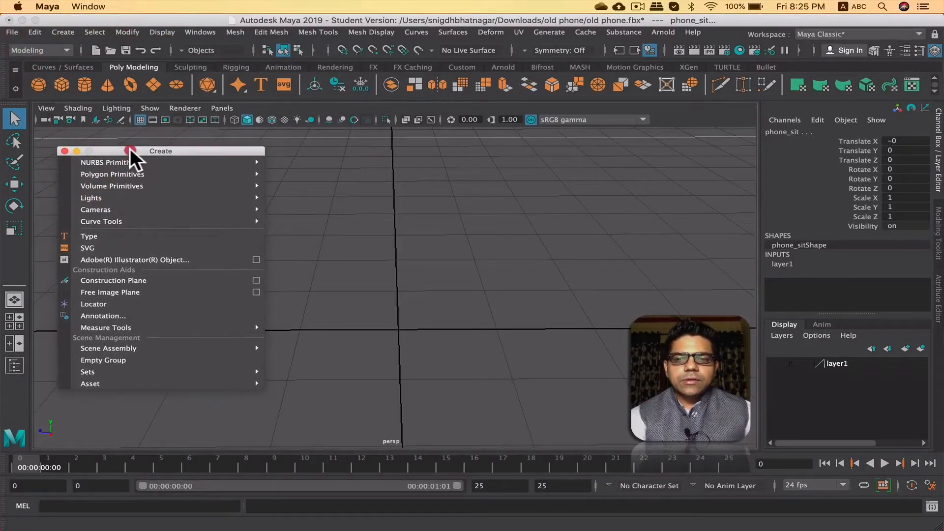
pyautogui.moveTo(143, 164)
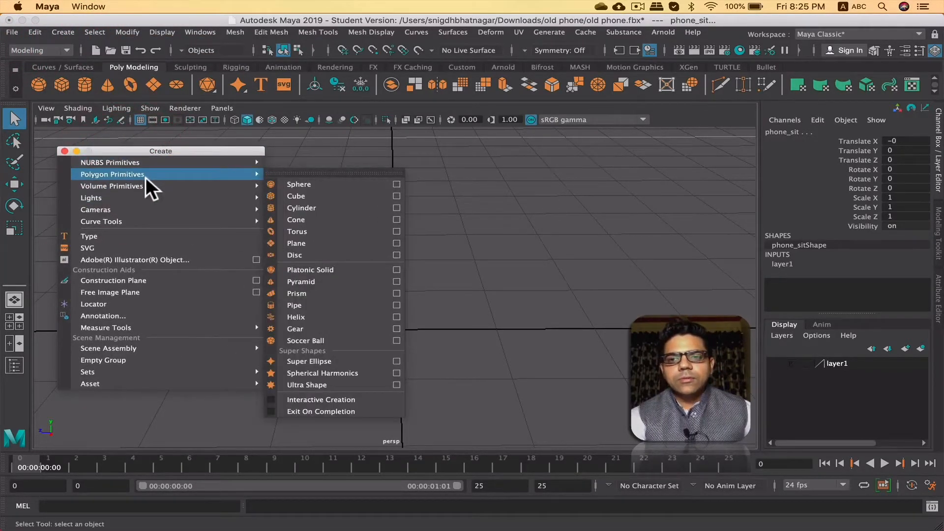
pyautogui.moveTo(181, 162)
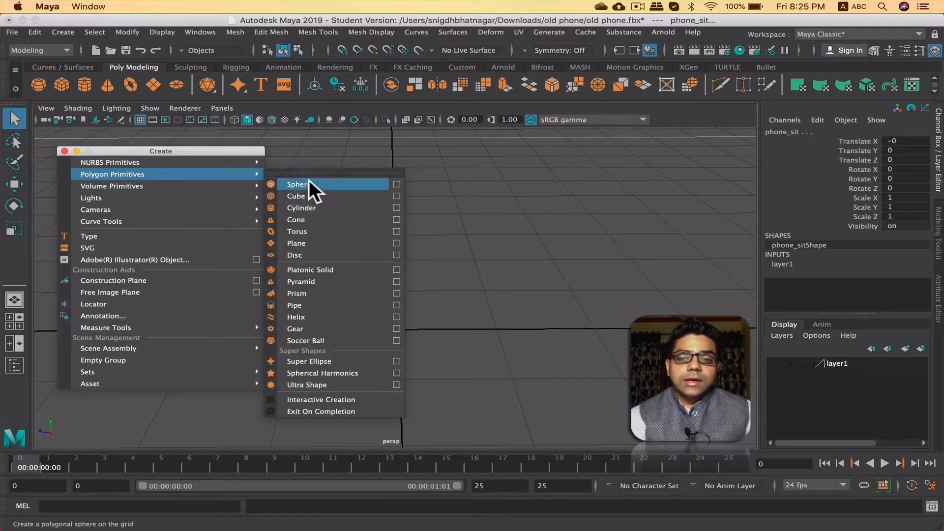
pyautogui.click(309, 197)
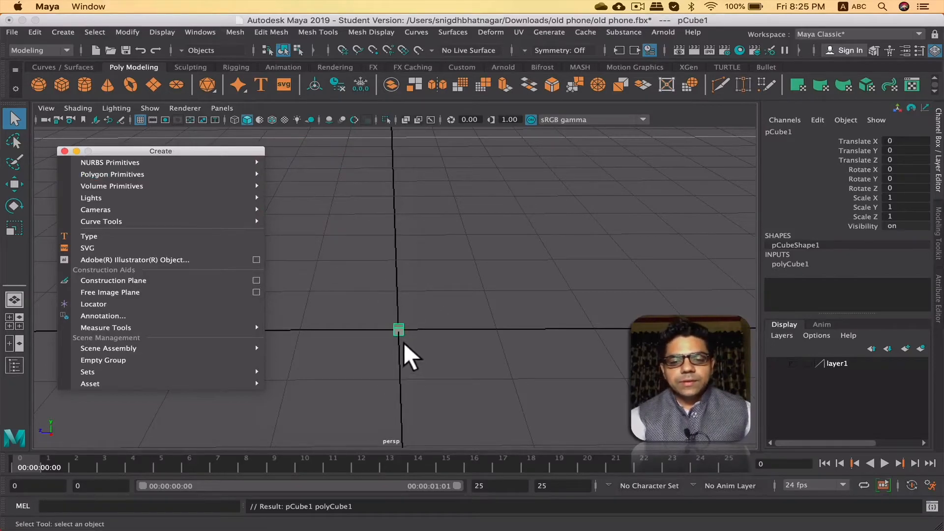
pyautogui.click(64, 151)
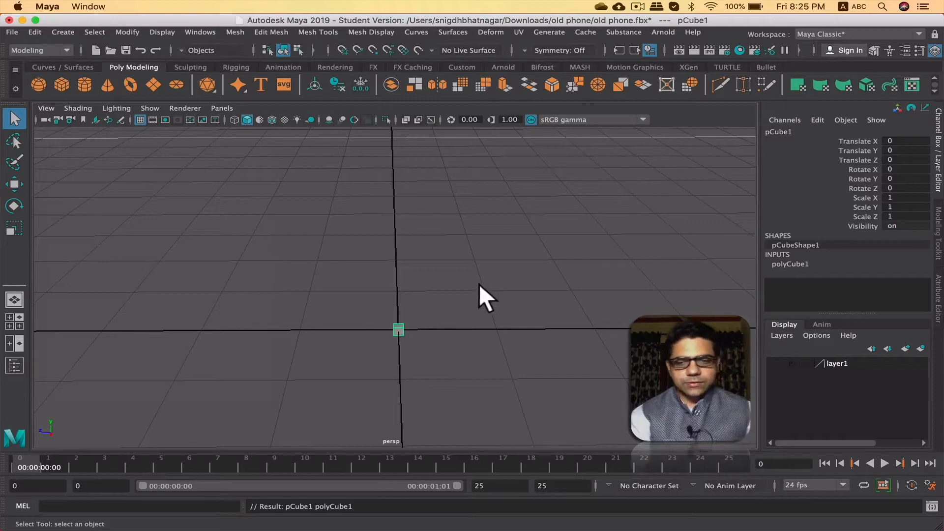
# Examine the cube from different distances and angles, and frame it in the perspective view.
pyautogui.keyDown('alt'); pyautogui.moveTo(386, 342); pyautogui.dragTo(537, 320, button='right'); pyautogui.keyUp('alt')
pyautogui.keyDown('alt'); pyautogui.moveTo(335, 329); pyautogui.dragTo(408, 337, button='right'); pyautogui.keyUp('alt')
pyautogui.keyDown('alt'); pyautogui.moveTo(439, 345); pyautogui.dragTo(454, 238, button='middle'); pyautogui.keyUp('alt')
pyautogui.keyDown('alt'); pyautogui.moveTo(386, 313); pyautogui.dragTo(446, 312, button='right'); pyautogui.keyUp('alt')
pyautogui.keyDown('alt'); pyautogui.moveTo(482, 302); pyautogui.dragTo(413, 292, button='middle'); pyautogui.keyUp('alt')
pyautogui.keyDown('alt'); pyautogui.moveTo(495, 290); pyautogui.dragTo(231, 299, button='right'); pyautogui.keyUp('alt')
pyautogui.keyDown('alt'); pyautogui.moveTo(432, 290); pyautogui.dragTo(338, 293, button='right'); pyautogui.keyUp('alt')
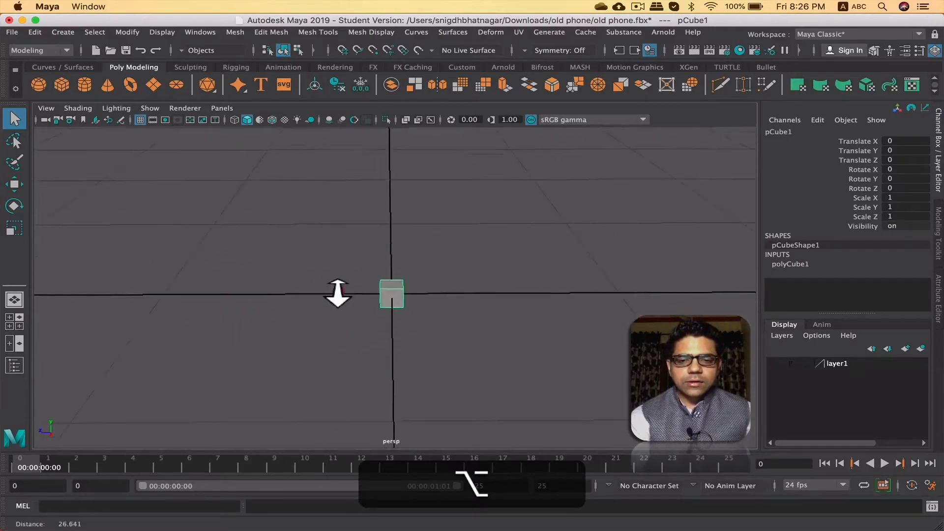
pyautogui.keyDown('alt'); pyautogui.moveTo(371, 277); pyautogui.dragTo(363, 319, button='middle'); pyautogui.keyUp('alt')
pyautogui.press('f')
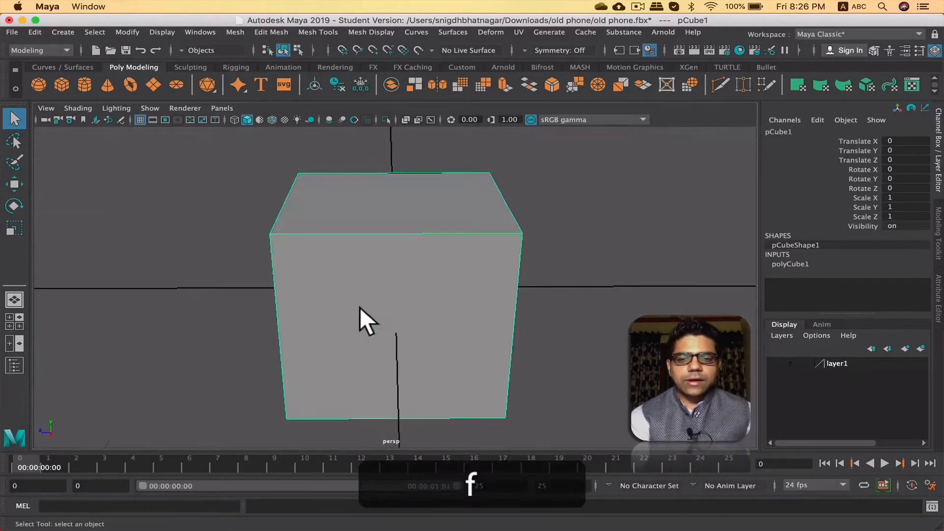
pyautogui.keyDown('alt'); pyautogui.moveTo(386, 326); pyautogui.dragTo(392, 320); pyautogui.keyUp('alt')
pyautogui.keyDown('alt'); pyautogui.moveTo(392, 320); pyautogui.dragTo(337, 297, button='right'); pyautogui.keyUp('alt')
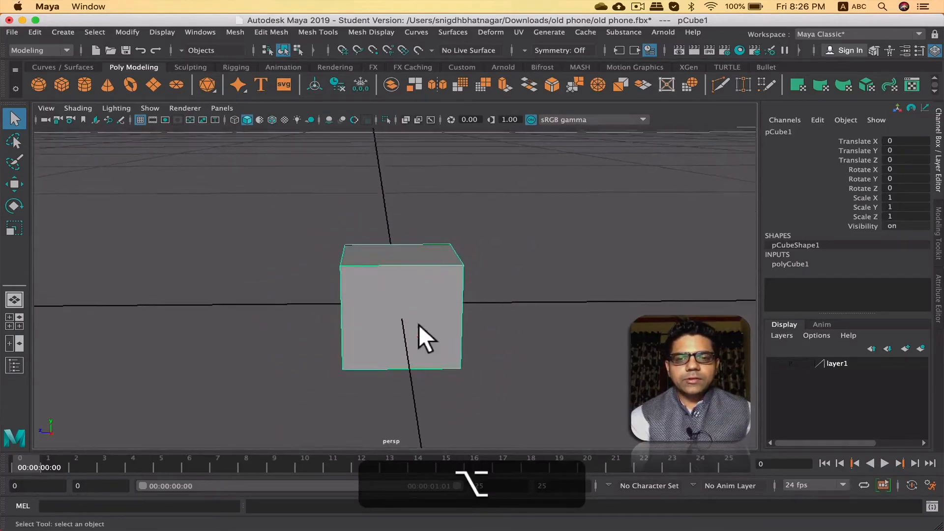
pyautogui.keyDown('alt'); pyautogui.moveTo(418, 323); pyautogui.dragTo(423, 346); pyautogui.keyUp('alt')
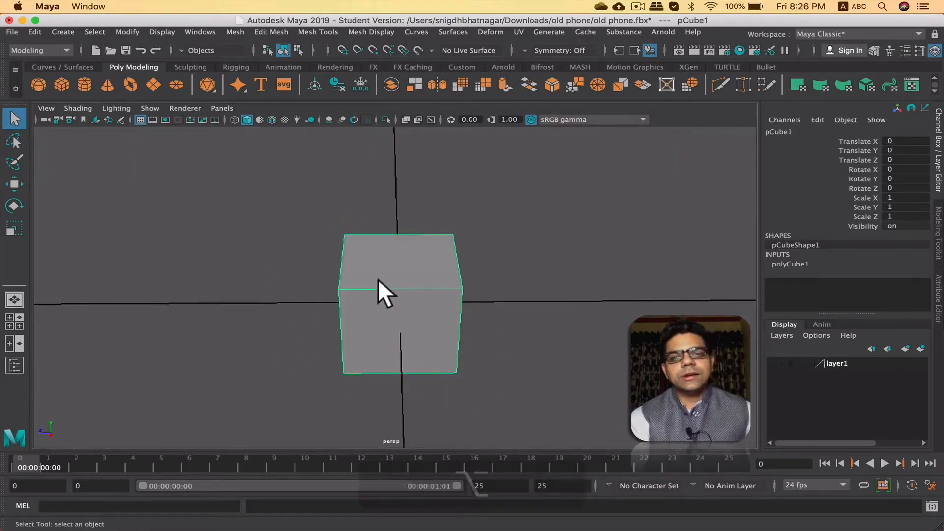
# Create a polygon sphere and cylinder and move them along Z to opposite sides of the cube, the cylinder to about -2.332.
pyautogui.click(39, 84)
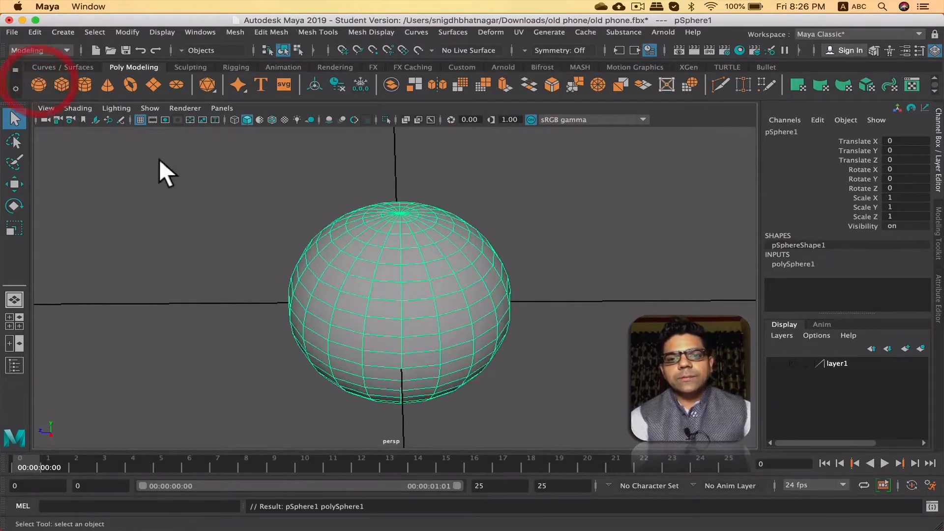
pyautogui.press('w')
pyautogui.moveTo(344, 301); pyautogui.dragTo(153, 310)
pyautogui.click(399, 287)
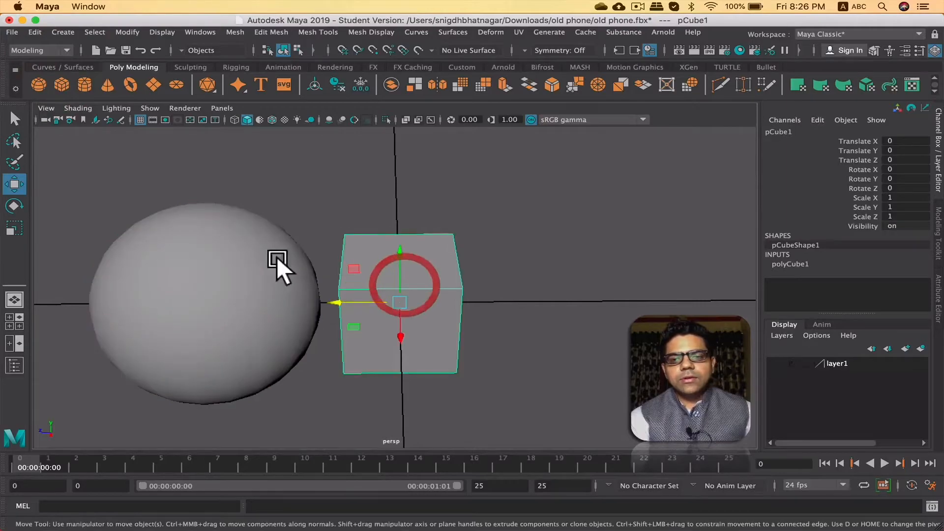
pyautogui.click(88, 86)
pyautogui.moveTo(325, 298); pyautogui.dragTo(588, 306)
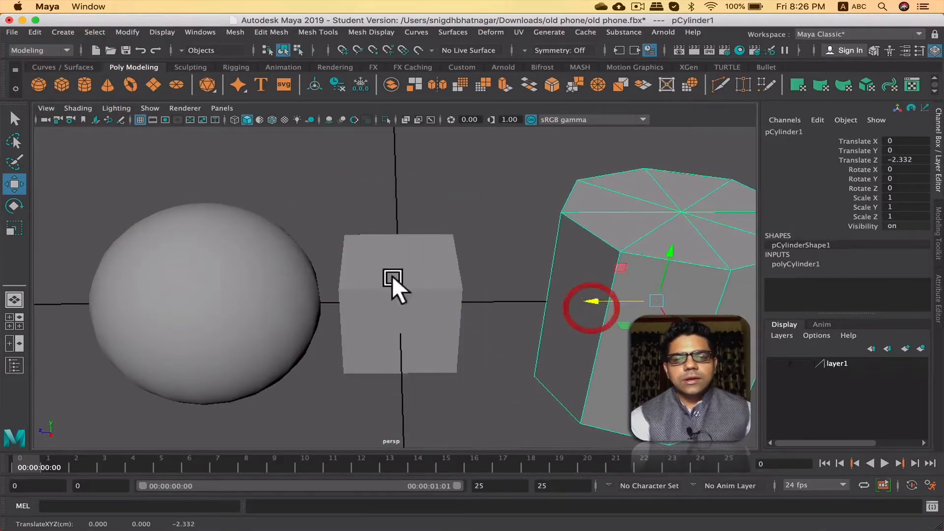
# Select the sphere, cube and cylinder together, move them about -0.781 along Z and frame them in the view.
pyautogui.moveTo(150, 167); pyautogui.dragTo(652, 364)
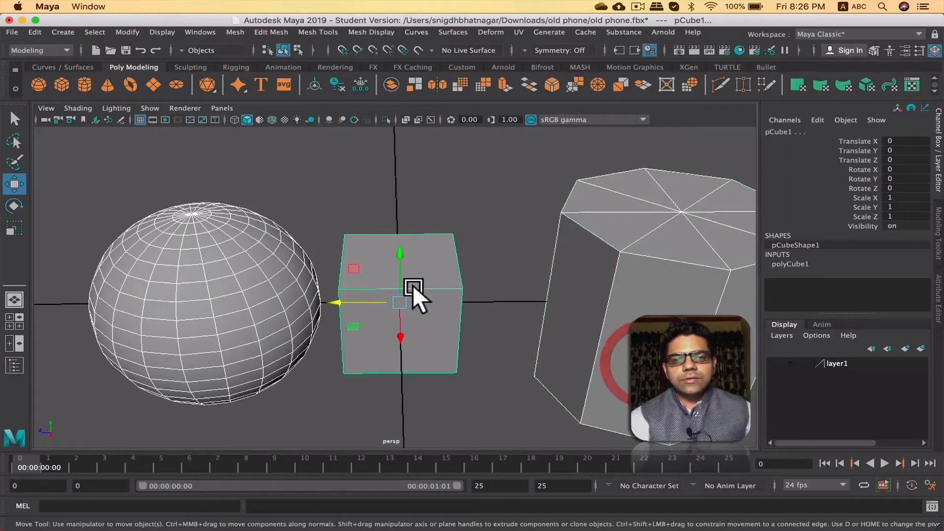
pyautogui.moveTo(333, 296); pyautogui.dragTo(419, 299)
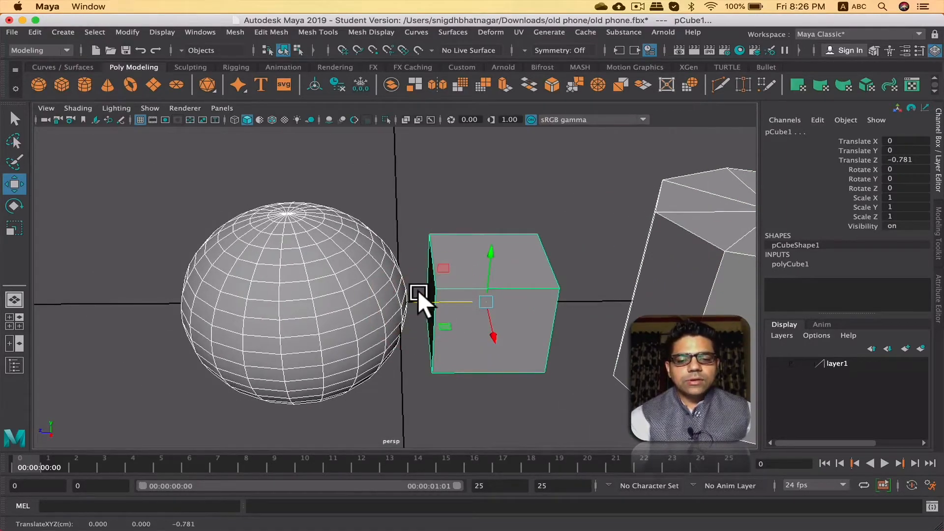
pyautogui.press('f')
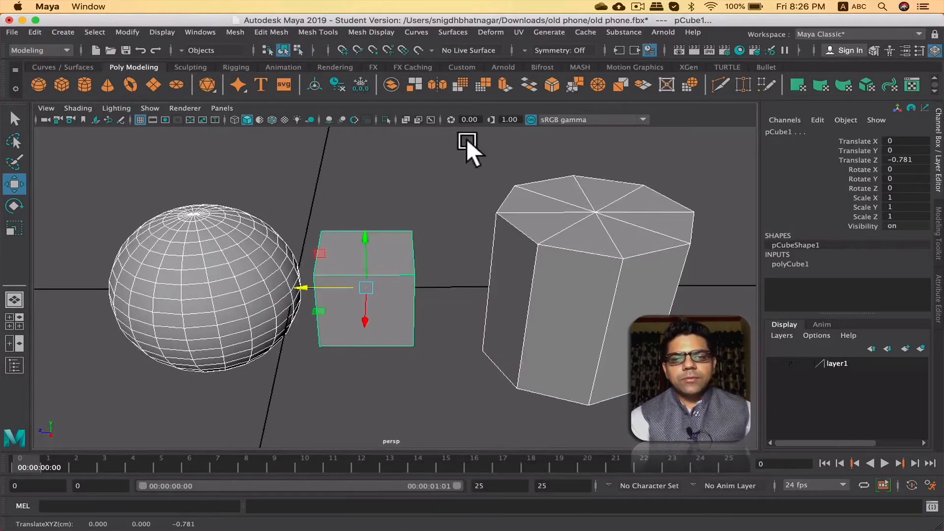
pyautogui.keyDown('alt'); pyautogui.moveTo(524, 256); pyautogui.dragTo(356, 265, button='right'); pyautogui.keyUp('alt')
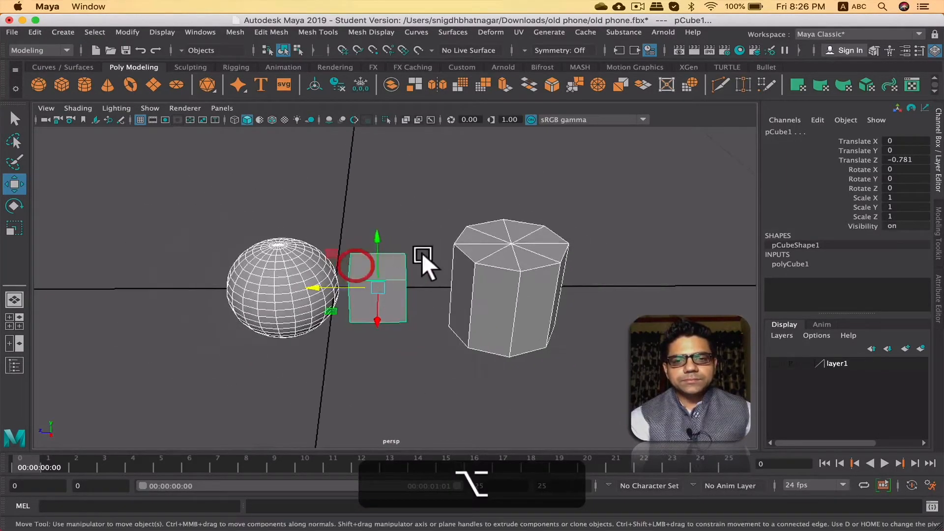
pyautogui.keyDown('alt'); pyautogui.moveTo(422, 256); pyautogui.dragTo(317, 261, button='right'); pyautogui.keyUp('alt')
pyautogui.keyDown('alt'); pyautogui.moveTo(422, 326); pyautogui.dragTo(425, 311); pyautogui.keyUp('alt')
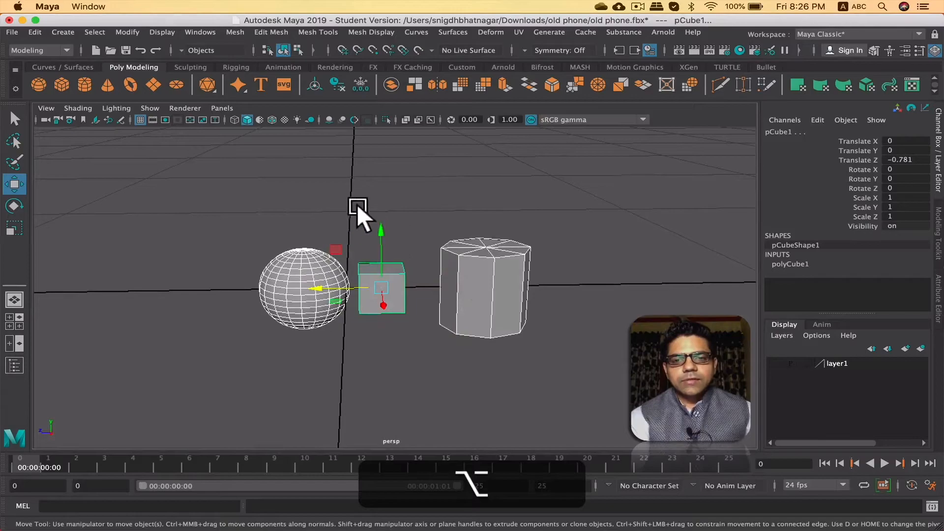
# Frame the cylinder alone, then deselect it, frame the whole scene and inspect the three primitives.
pyautogui.moveTo(447, 213); pyautogui.dragTo(555, 351)
pyautogui.press('f')
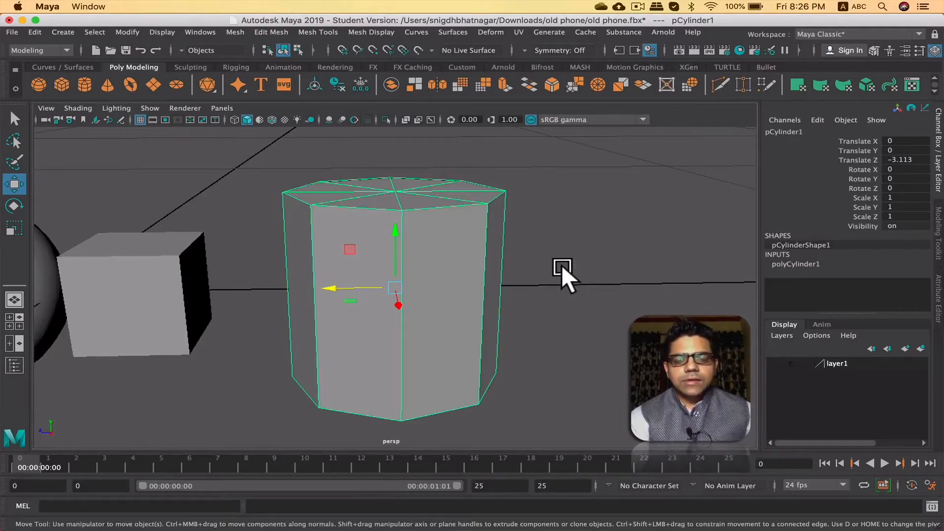
pyautogui.click(596, 283)
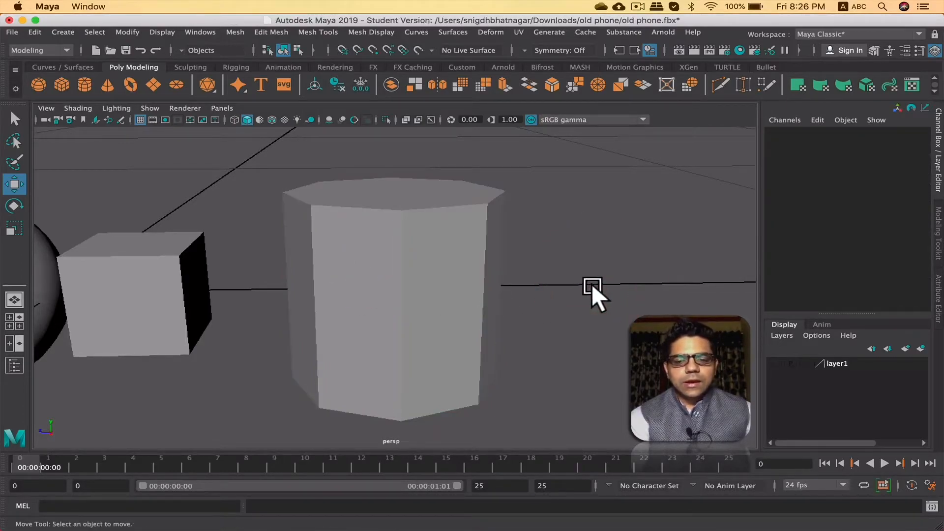
pyautogui.press('f')
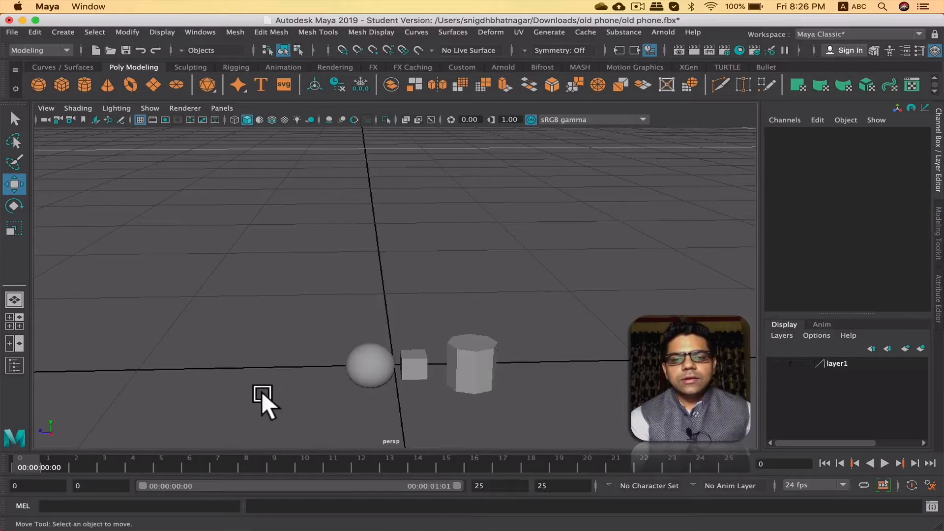
pyautogui.keyDown('alt'); pyautogui.moveTo(506, 348); pyautogui.dragTo(506, 263, button='middle'); pyautogui.keyUp('alt')
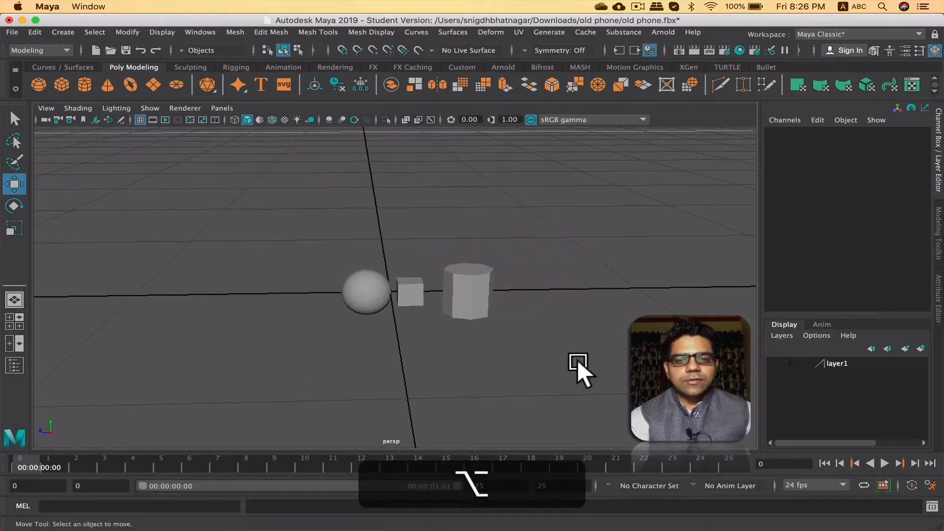
pyautogui.keyDown('alt'); pyautogui.moveTo(362, 329); pyautogui.dragTo(569, 314, button='right'); pyautogui.keyUp('alt')
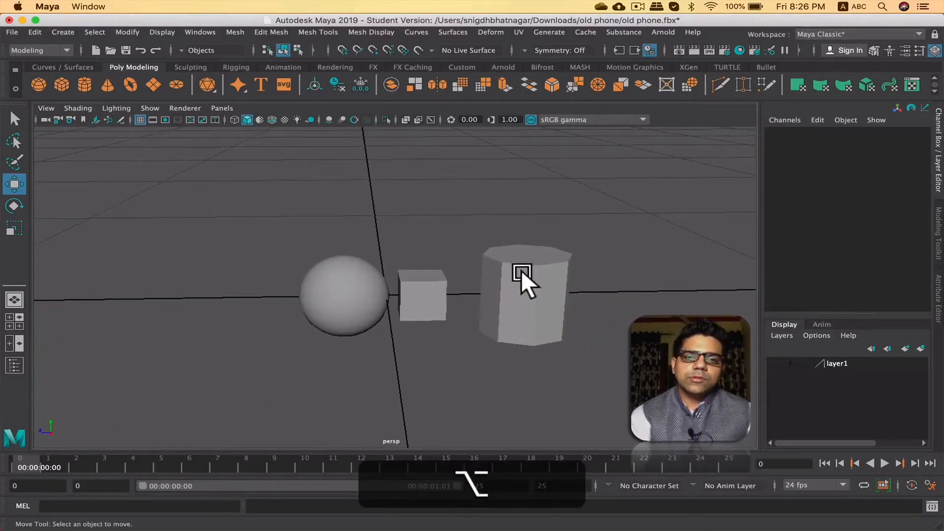
pyautogui.keyDown('alt'); pyautogui.moveTo(521, 272); pyautogui.dragTo(493, 291); pyautogui.keyUp('alt')
pyautogui.keyDown('alt'); pyautogui.moveTo(493, 290); pyautogui.dragTo(450, 281, button='right'); pyautogui.keyUp('alt')
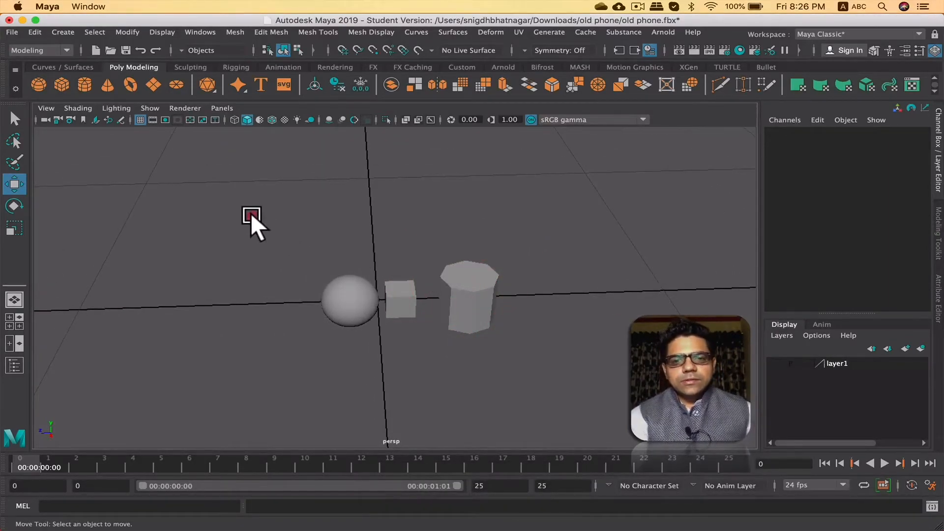
pyautogui.moveTo(251, 214); pyautogui.dragTo(547, 348)
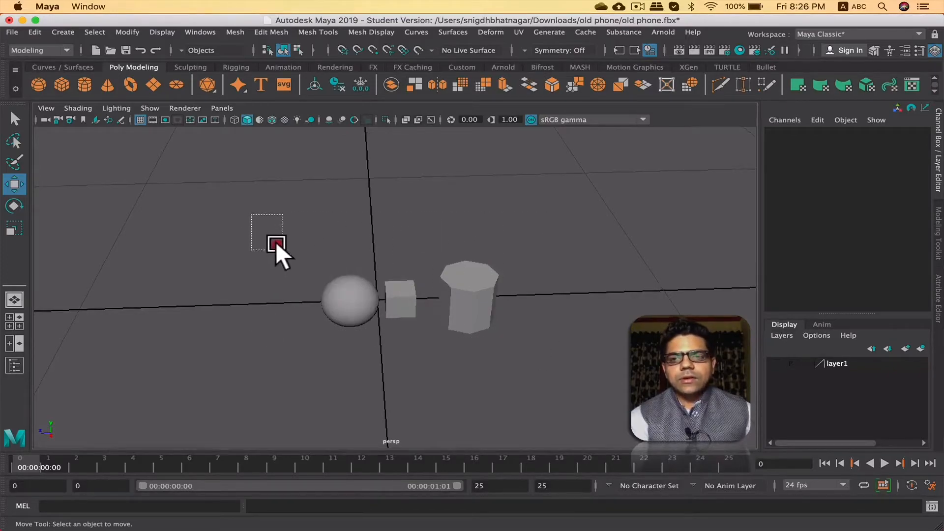
pyautogui.moveTo(275, 241); pyautogui.dragTo(274, 243)
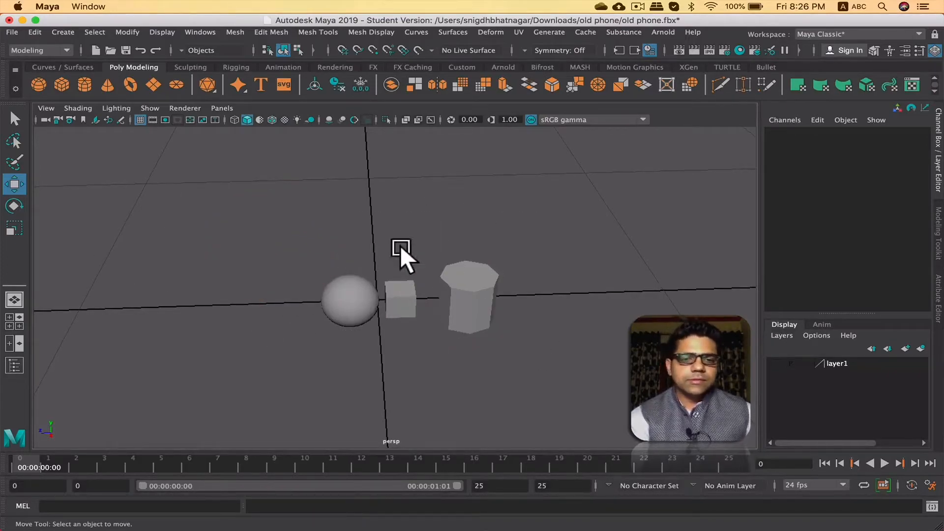
# Select the sphere, cube and cylinder together and delete them from the scene.
pyautogui.moveTo(512, 226); pyautogui.dragTo(229, 356)
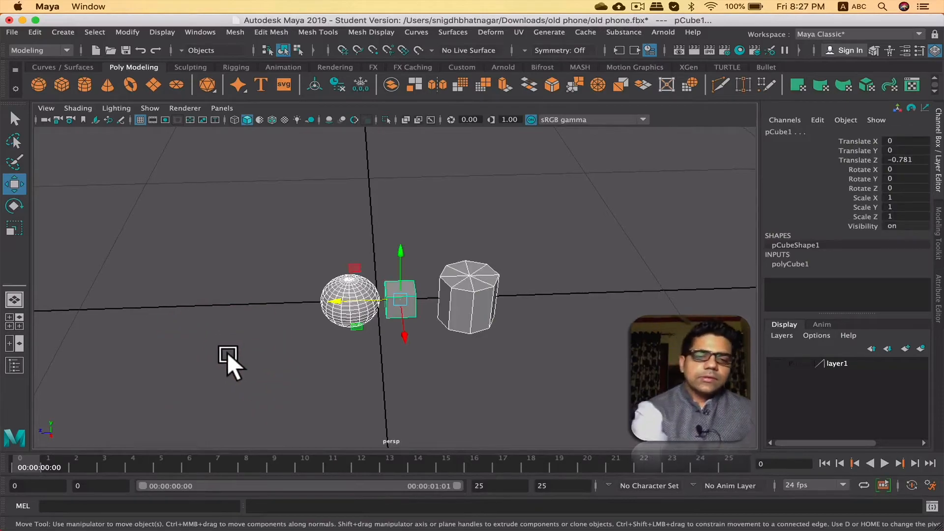
pyautogui.press('BackSpace')
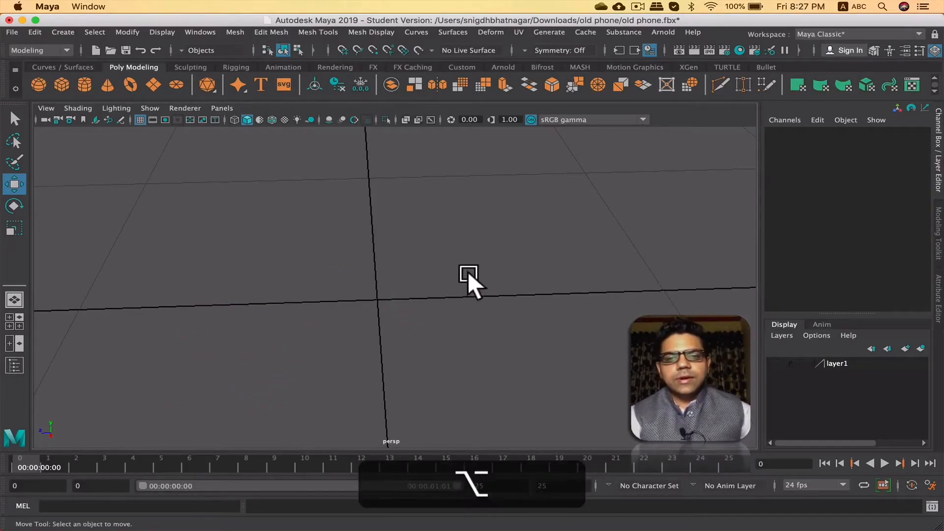
pyautogui.keyDown('alt'); pyautogui.moveTo(467, 272); pyautogui.dragTo(466, 288); pyautogui.keyUp('alt')
pyautogui.keyDown('alt'); pyautogui.moveTo(339, 267); pyautogui.dragTo(261, 270, button='right'); pyautogui.keyUp('alt')
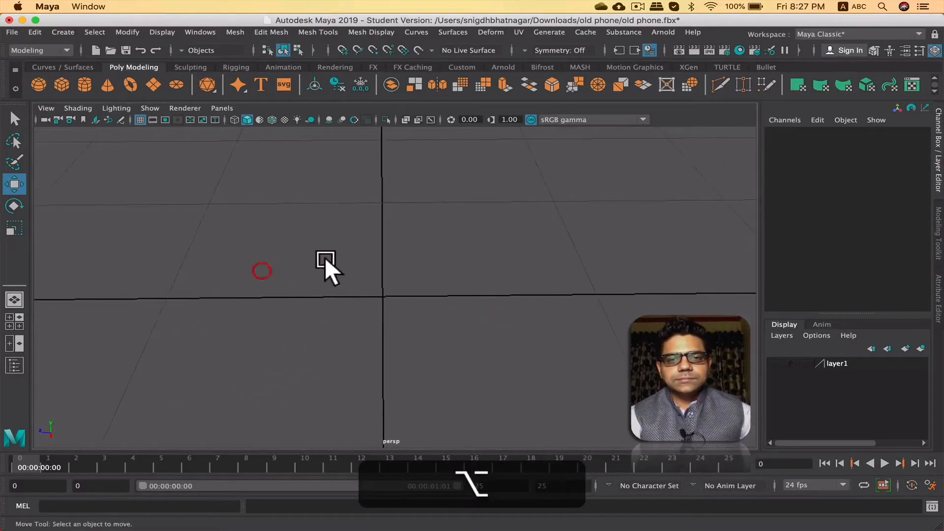
pyautogui.moveTo(315, 257)
pyautogui.keyDown('alt'); pyautogui.mouseDown(button='middle')
pyautogui.moveTo(306, 273)
pyautogui.moveTo(322, 264)
pyautogui.mouseUp(button='middle'); pyautogui.keyUp('alt')
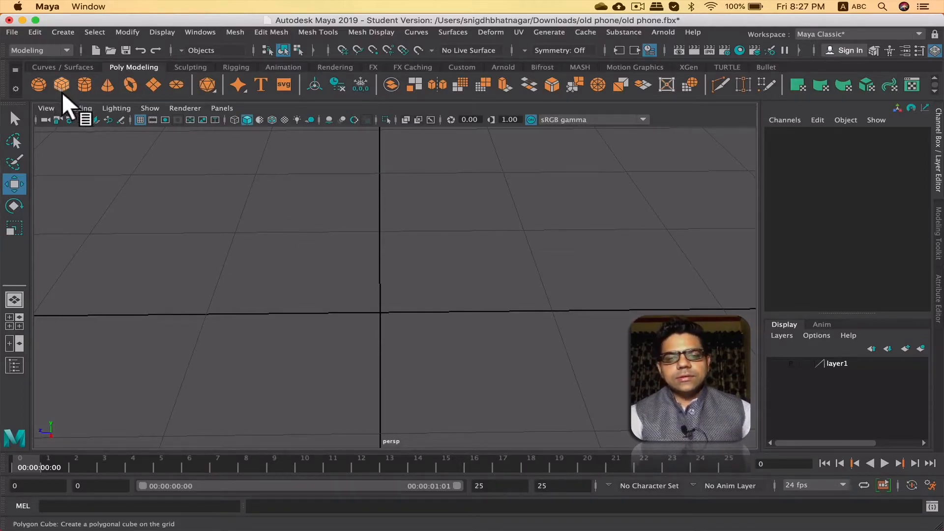
pyautogui.keyDown('alt'); pyautogui.moveTo(459, 302); pyautogui.dragTo(279, 258, button='right'); pyautogui.keyUp('alt')
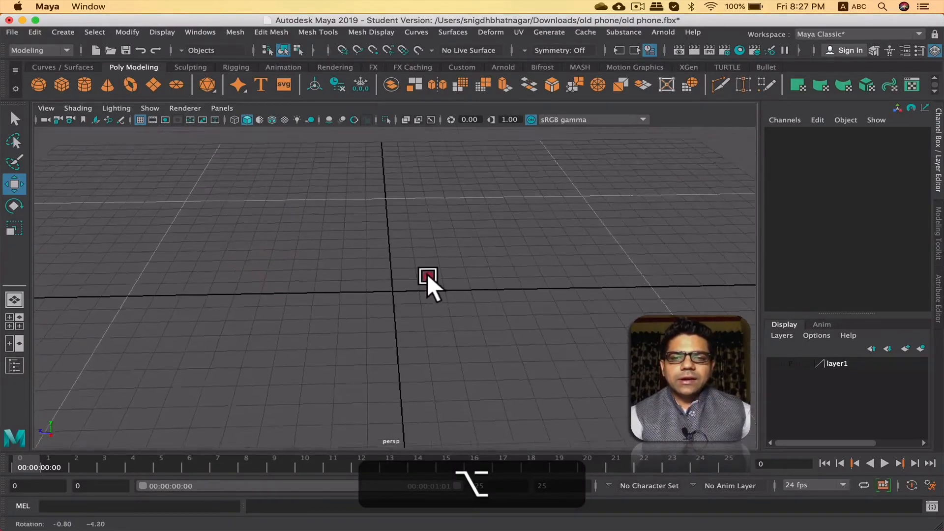
pyautogui.keyDown('alt'); pyautogui.moveTo(426, 278); pyautogui.dragTo(416, 280); pyautogui.keyUp('alt')
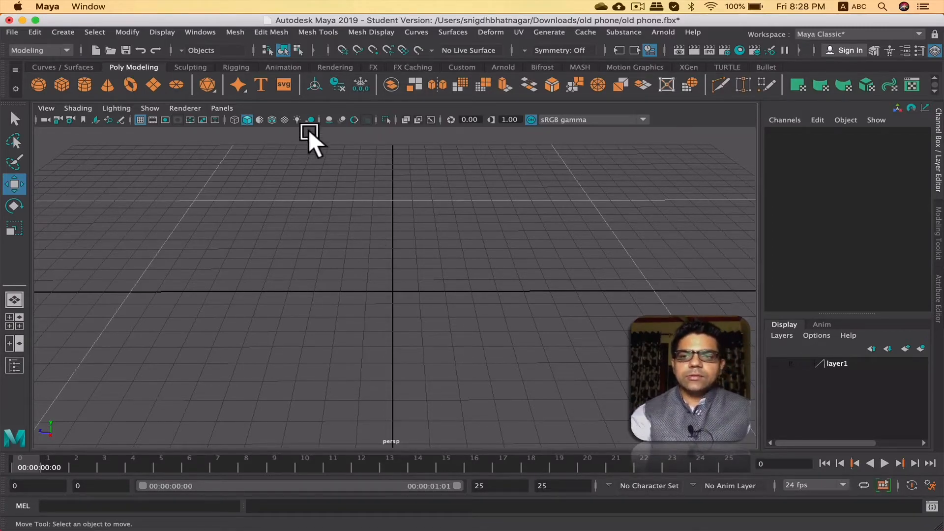
# Create a polygon cube at the origin, framed in the perspective view, and expand its polyCube1 creation settings.
pyautogui.click(59, 84)
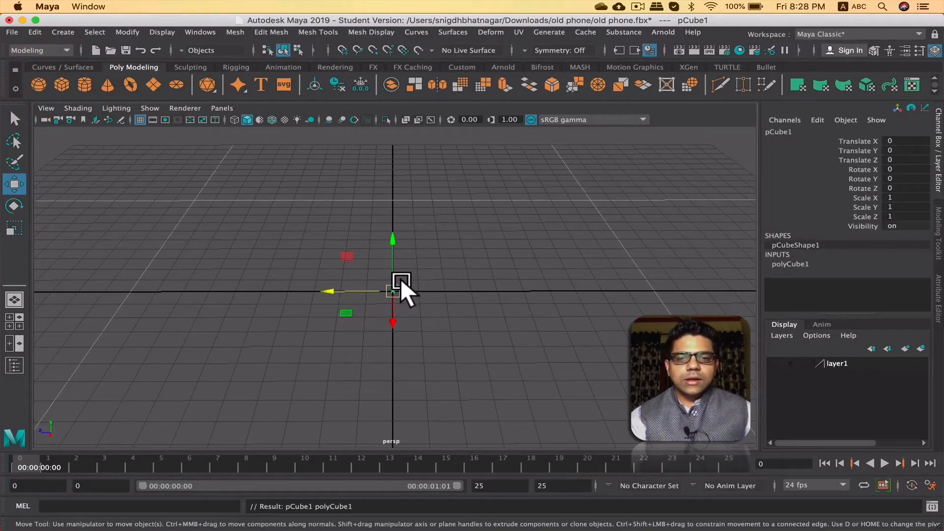
pyautogui.press('f')
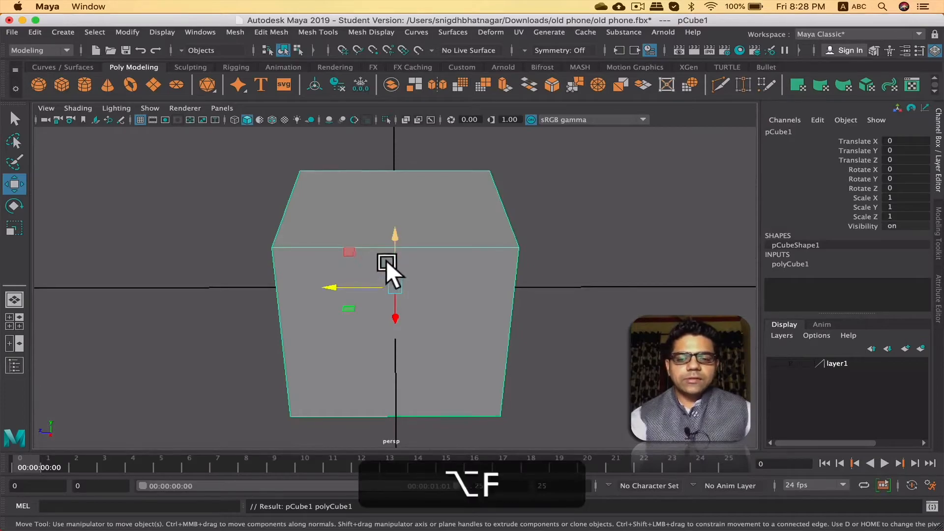
pyautogui.keyDown('alt'); pyautogui.moveTo(385, 260); pyautogui.dragTo(279, 255, button='right'); pyautogui.keyUp('alt')
pyautogui.keyDown('alt'); pyautogui.moveTo(450, 322); pyautogui.dragTo(459, 290); pyautogui.keyUp('alt')
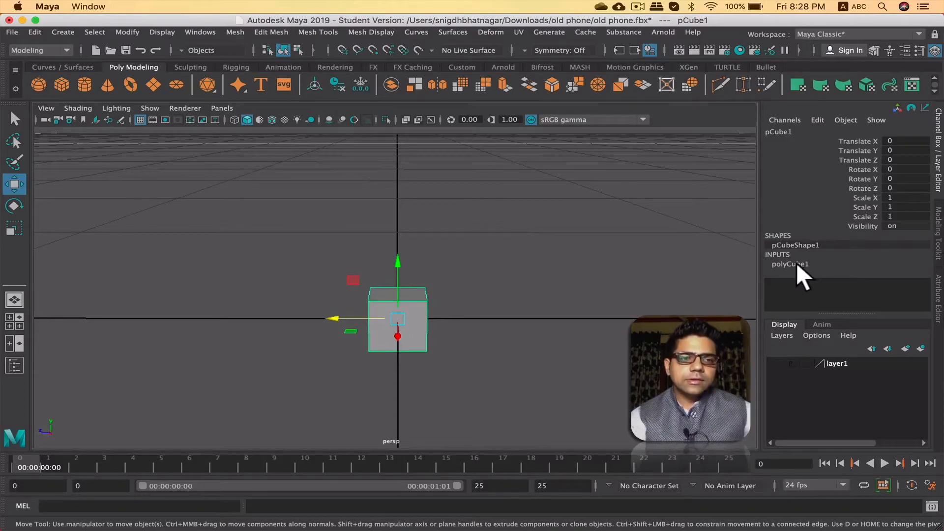
pyautogui.doubleClick(784, 264)
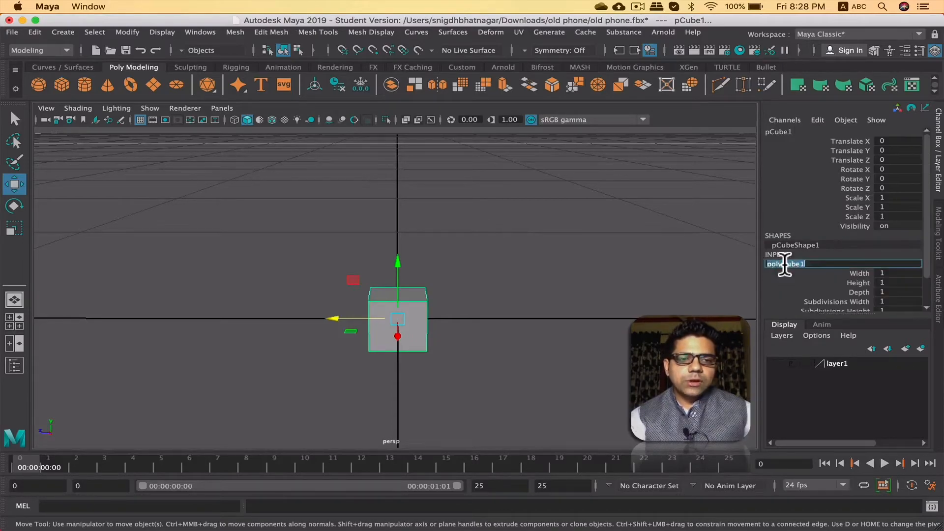
pyautogui.scroll(-1, 923, 232)
pyautogui.scroll(-1, 922, 231)
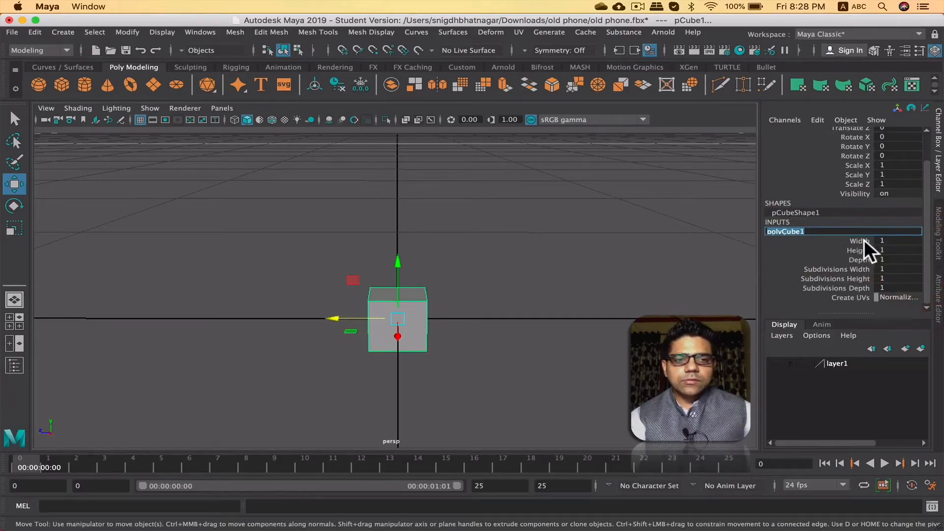
# Set the cube's creation width, height and depth to 5 each.
pyautogui.click(885, 241)
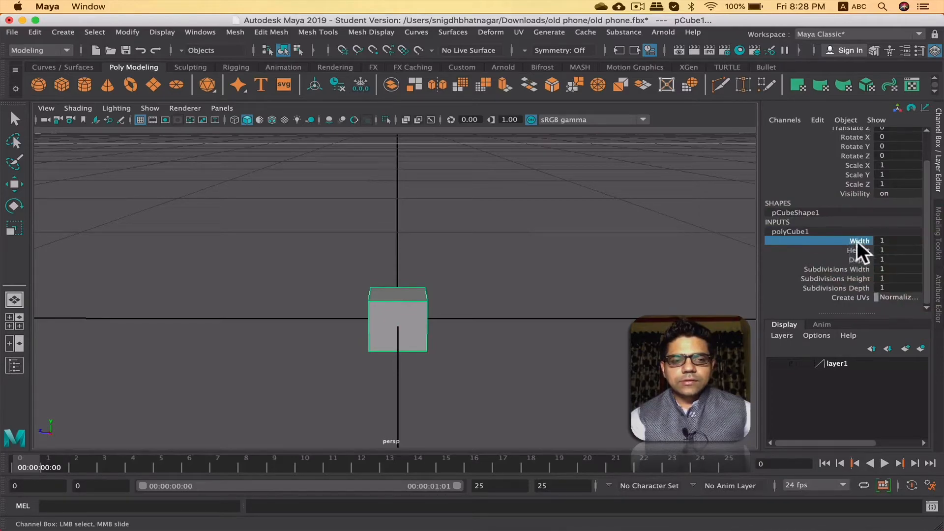
pyautogui.doubleClick(888, 241)
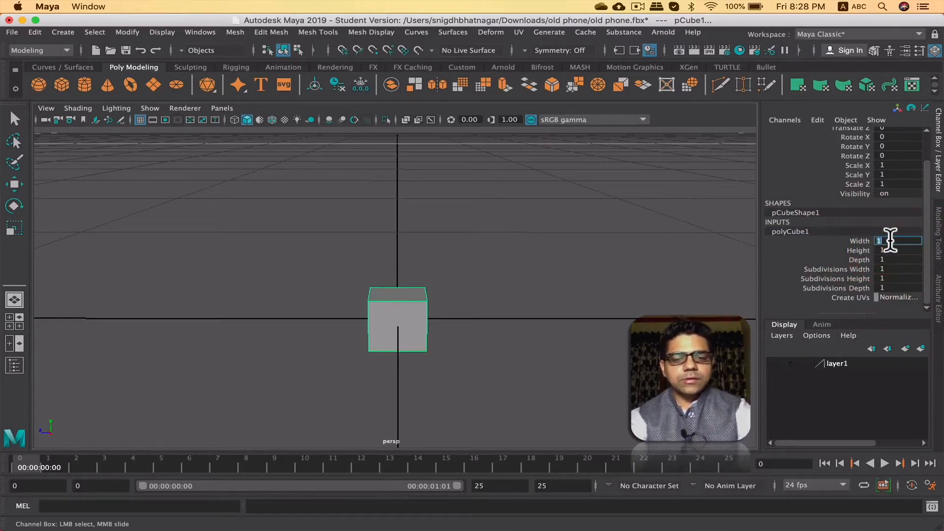
pyautogui.write('5')
pyautogui.press('Return')
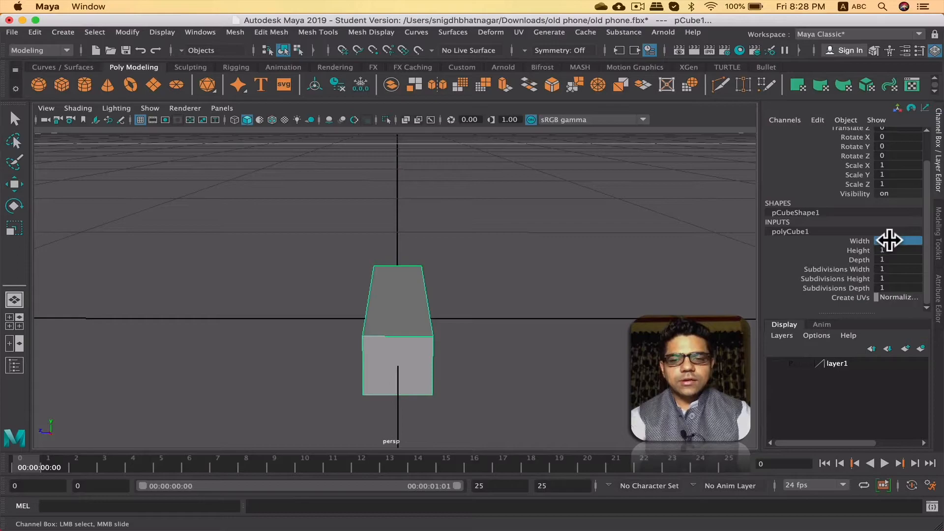
pyautogui.doubleClick(891, 250)
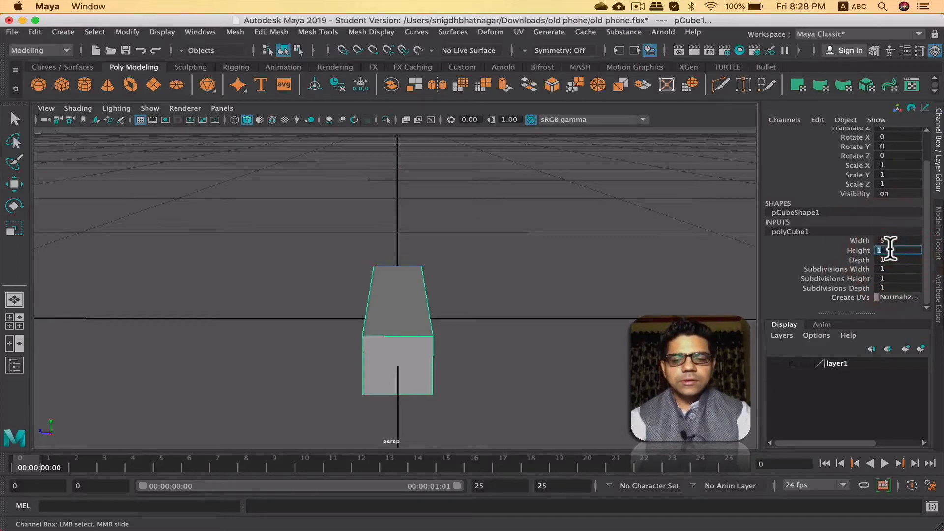
pyautogui.write('5')
pyautogui.press('Tab')
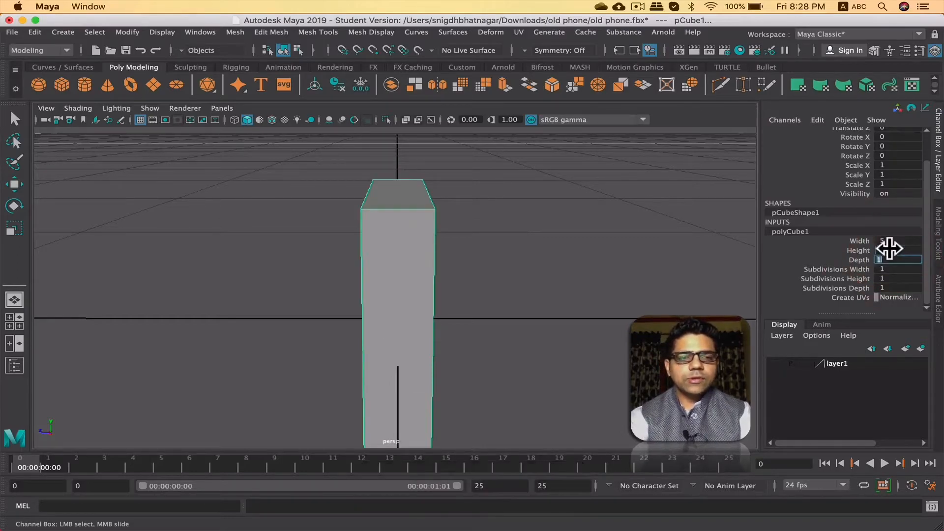
pyautogui.write('5')
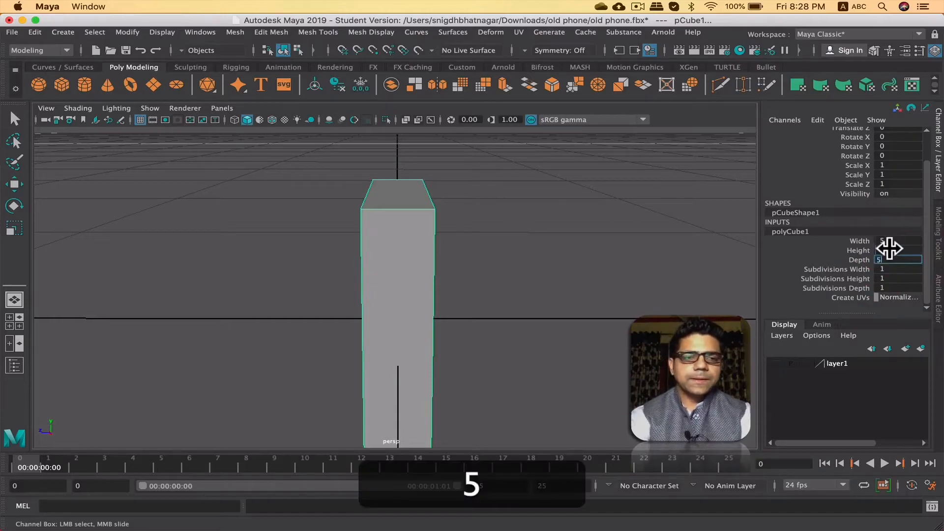
pyautogui.press('Return')
# Interactively adjust the cube's creation settings to width 14.9, height 2.7 and depth 13.7.
pyautogui.keyDown('alt'); pyautogui.moveTo(493, 248); pyautogui.dragTo(314, 266, button='right'); pyautogui.keyUp('alt')
pyautogui.keyDown('alt'); pyautogui.moveTo(434, 299); pyautogui.dragTo(477, 319); pyautogui.keyUp('alt')
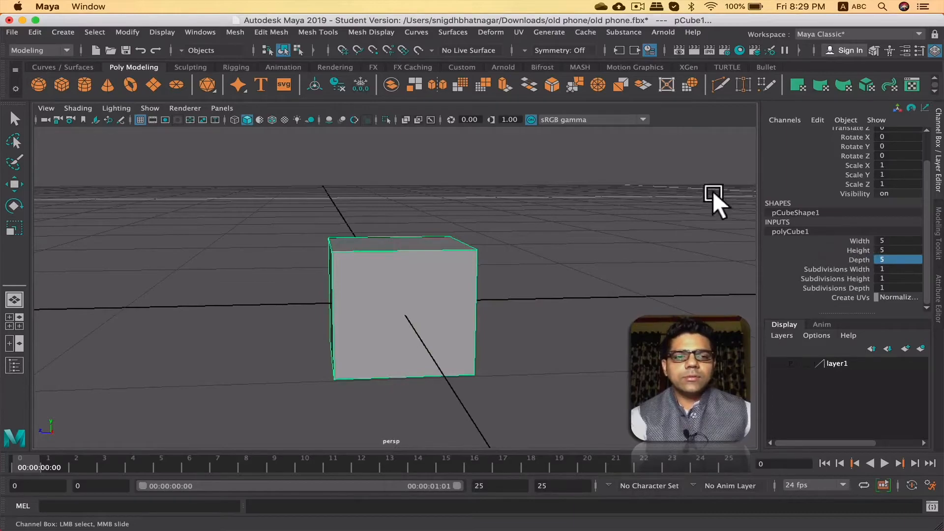
pyautogui.click(860, 241)
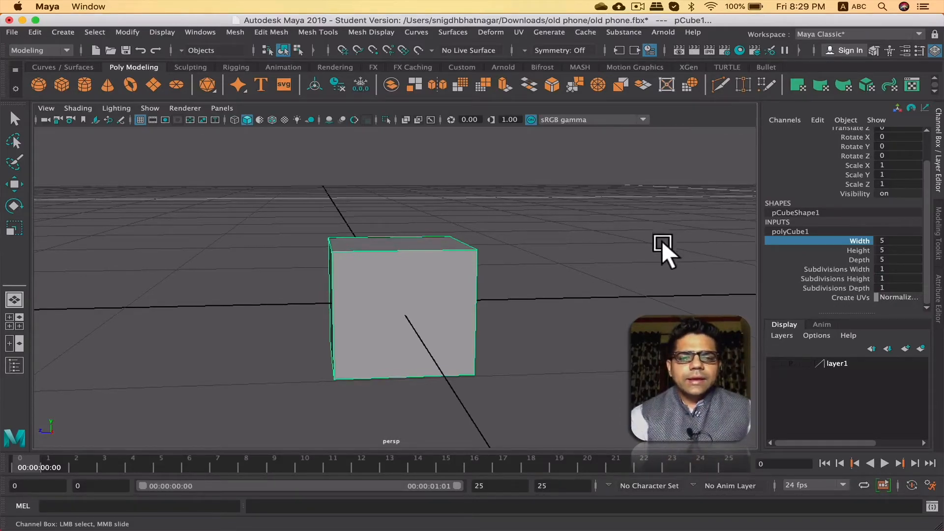
pyautogui.moveTo(659, 246); pyautogui.dragTo(726, 241, button='middle')
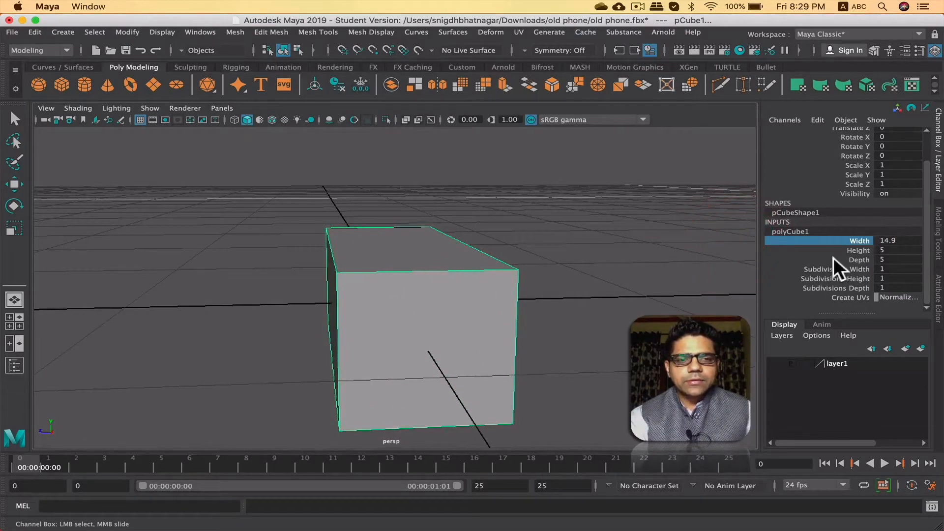
pyautogui.click(852, 250)
pyautogui.moveTo(623, 246); pyautogui.dragTo(669, 252, button='middle')
pyautogui.click(851, 259)
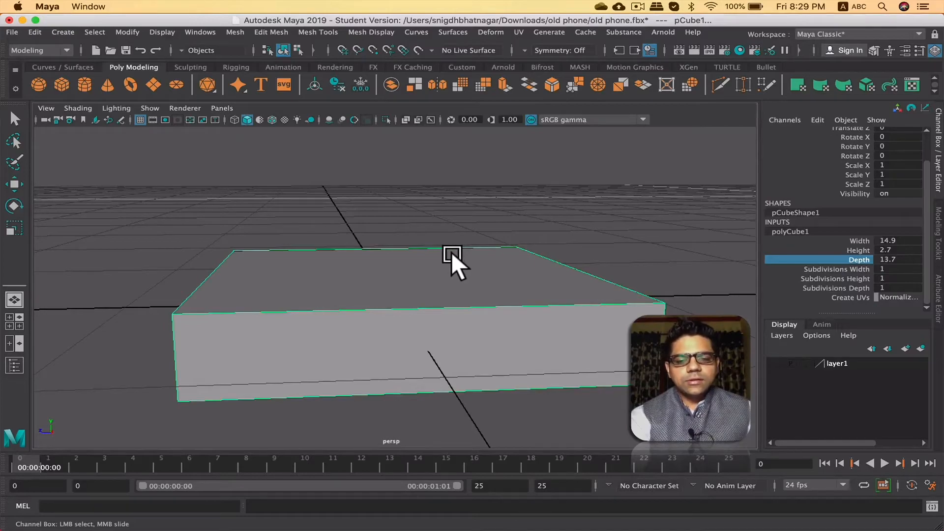
# Show the box's creation settings inside the viewport, and adjust its width to 12.6 and height to 2.9 there.
pyautogui.press('t')
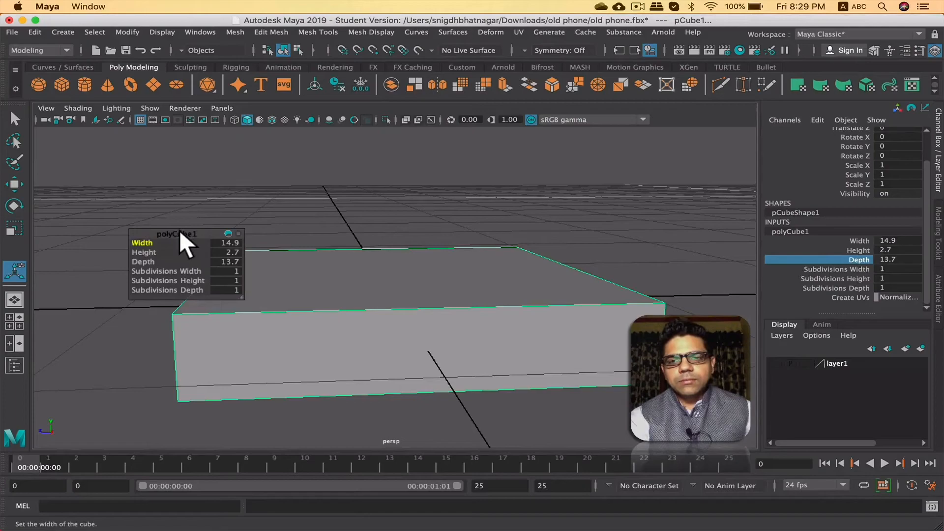
pyautogui.moveTo(179, 231); pyautogui.dragTo(65, 235)
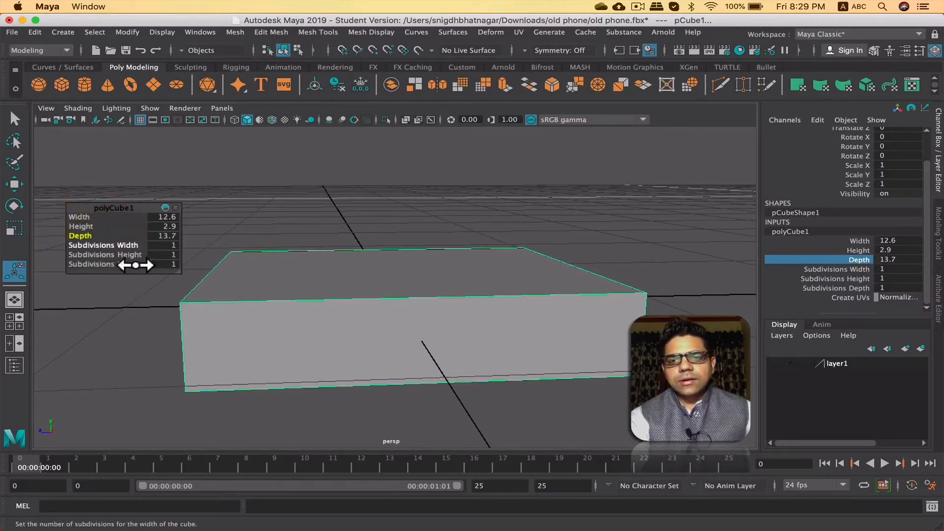
pyautogui.moveTo(111, 204); pyautogui.dragTo(98, 186)
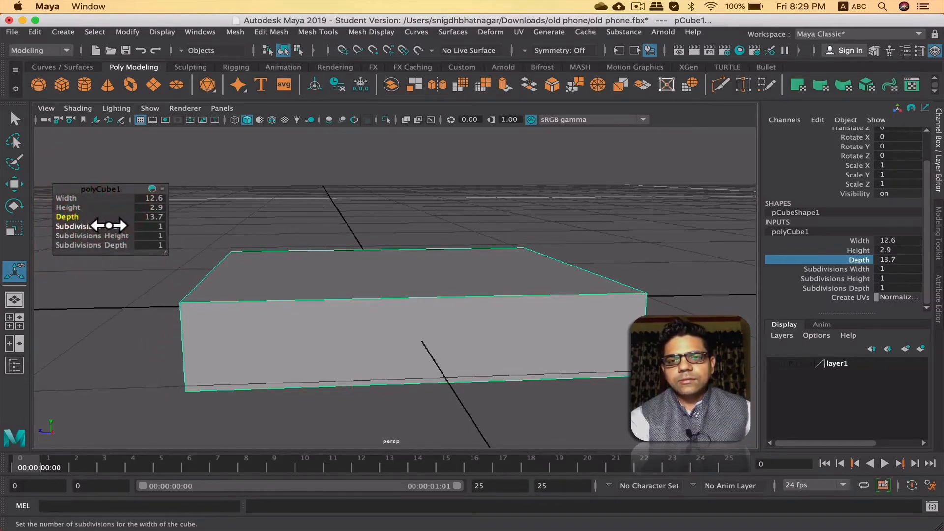
# Set the box's width, height and depth subdivisions to 3 each with the in-view settings, and deselect the box.
pyautogui.moveTo(99, 228); pyautogui.dragTo(103, 228)
pyautogui.keyDown('alt'); pyautogui.moveTo(359, 259); pyautogui.dragTo(228, 246); pyautogui.keyUp('alt')
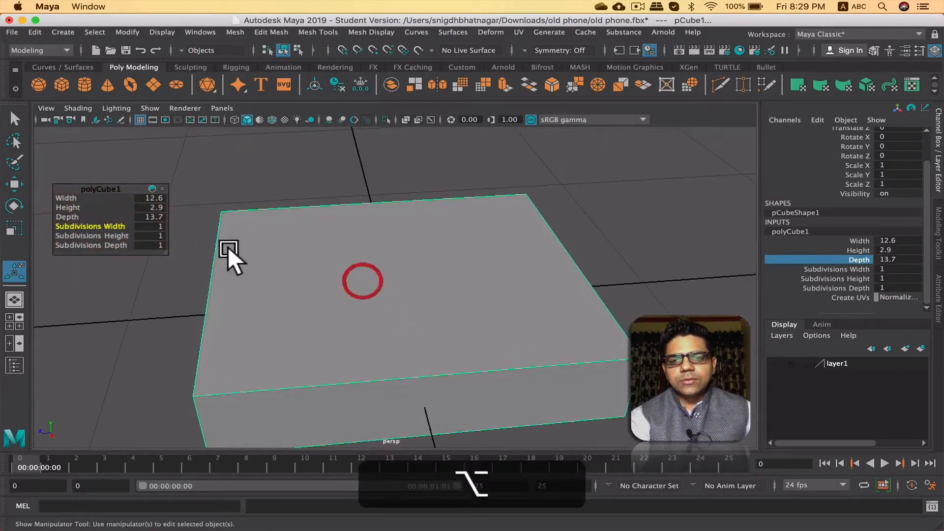
pyautogui.moveTo(101, 226); pyautogui.dragTo(125, 245)
pyautogui.keyDown('alt'); pyautogui.moveTo(358, 295); pyautogui.dragTo(402, 278); pyautogui.keyUp('alt')
pyautogui.keyDown('alt'); pyautogui.moveTo(402, 278); pyautogui.dragTo(325, 263, button='right'); pyautogui.keyUp('alt')
pyautogui.keyDown('alt'); pyautogui.moveTo(325, 263); pyautogui.dragTo(398, 276); pyautogui.keyUp('alt')
pyautogui.click(15, 118)
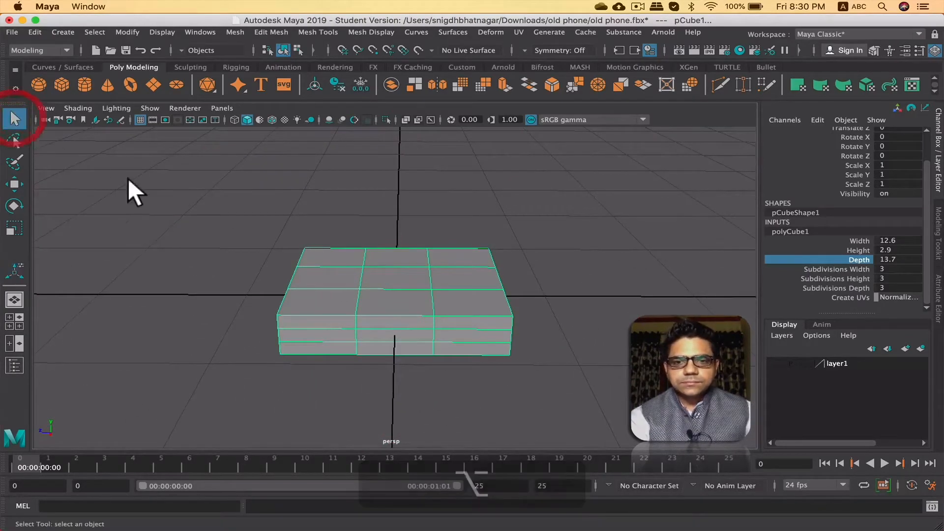
pyautogui.click(509, 215)
# Reselect the box, flatten it to width 9.1 and height 0.3 with the in-view creation settings, and deselect it.
pyautogui.click(438, 266)
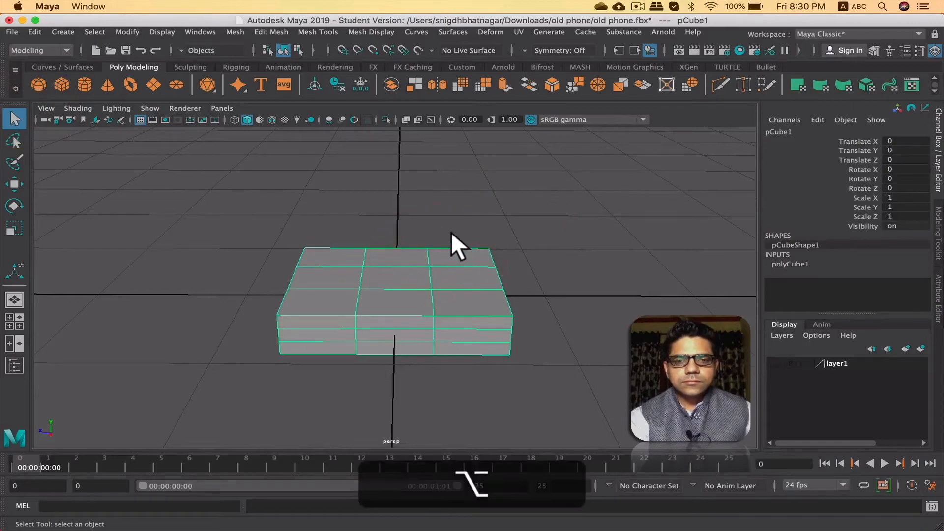
pyautogui.moveTo(453, 244)
pyautogui.keyDown('alt'); pyautogui.mouseDown()
pyautogui.moveTo(449, 281)
pyautogui.moveTo(445, 261)
pyautogui.mouseUp(); pyautogui.keyUp('alt')
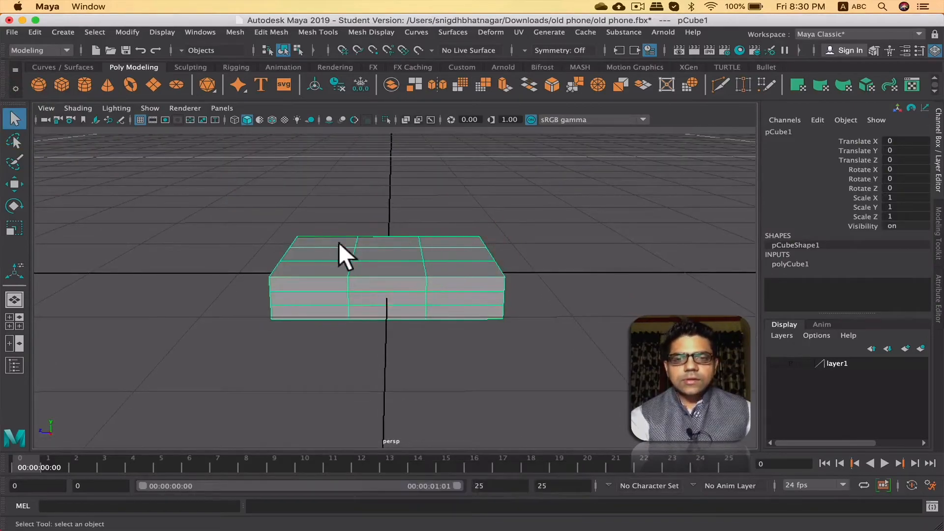
pyautogui.press('t')
pyautogui.moveTo(54, 197)
pyautogui.mouseDown()
pyautogui.moveTo(74, 196)
pyautogui.moveTo(26, 208)
pyautogui.moveTo(83, 207)
pyautogui.moveTo(52, 210)
pyautogui.moveTo(42, 201)
pyautogui.mouseUp()
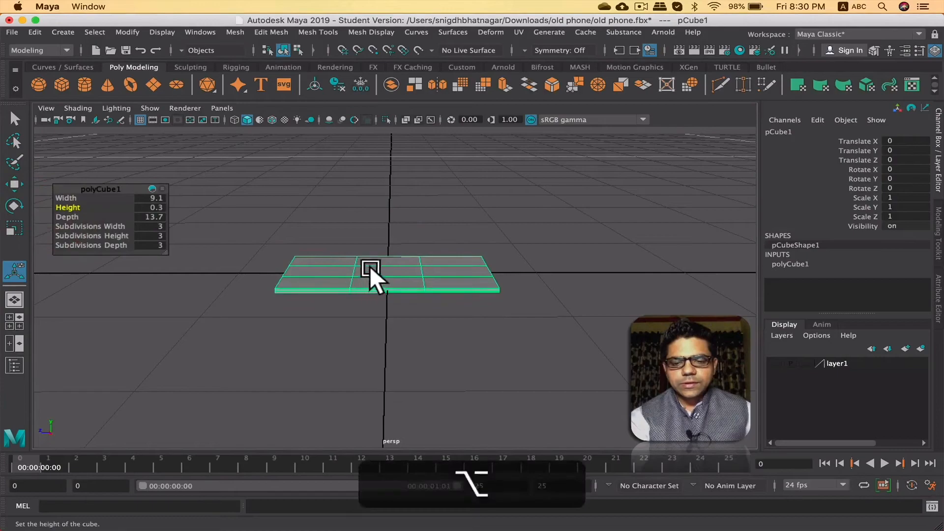
pyautogui.keyDown('alt'); pyautogui.moveTo(370, 267); pyautogui.dragTo(448, 249, button='right'); pyautogui.keyUp('alt')
pyautogui.keyDown('alt'); pyautogui.moveTo(447, 249); pyautogui.dragTo(443, 285); pyautogui.keyUp('alt')
pyautogui.keyDown('alt'); pyautogui.moveTo(442, 285); pyautogui.dragTo(386, 285, button='middle'); pyautogui.keyUp('alt')
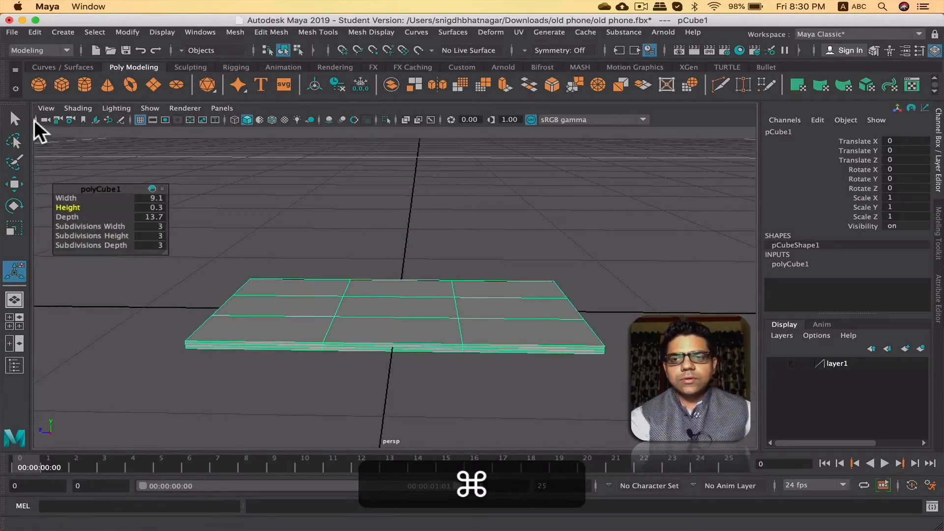
pyautogui.click(14, 118)
pyautogui.click(321, 202)
pyautogui.click(380, 266)
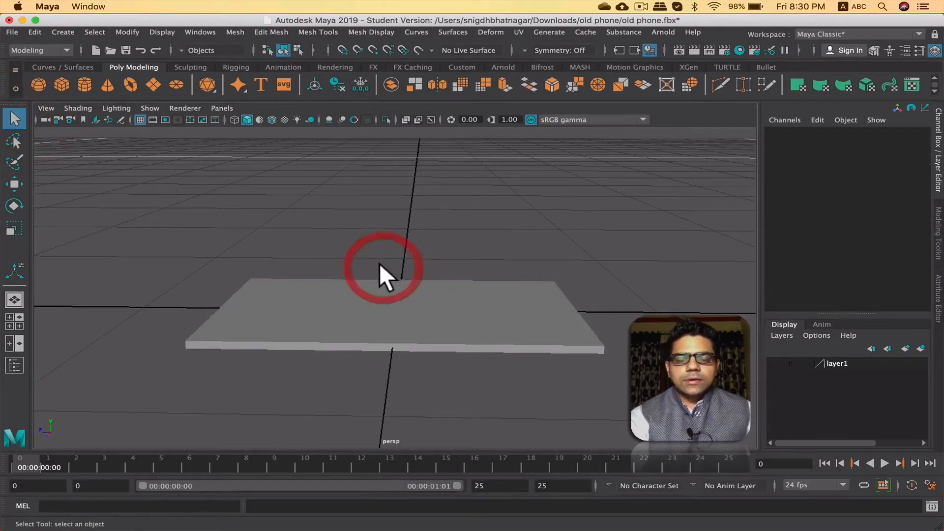
# Switch to the front view and start importing an image as an image plane for its camera.
pyautogui.press('space')
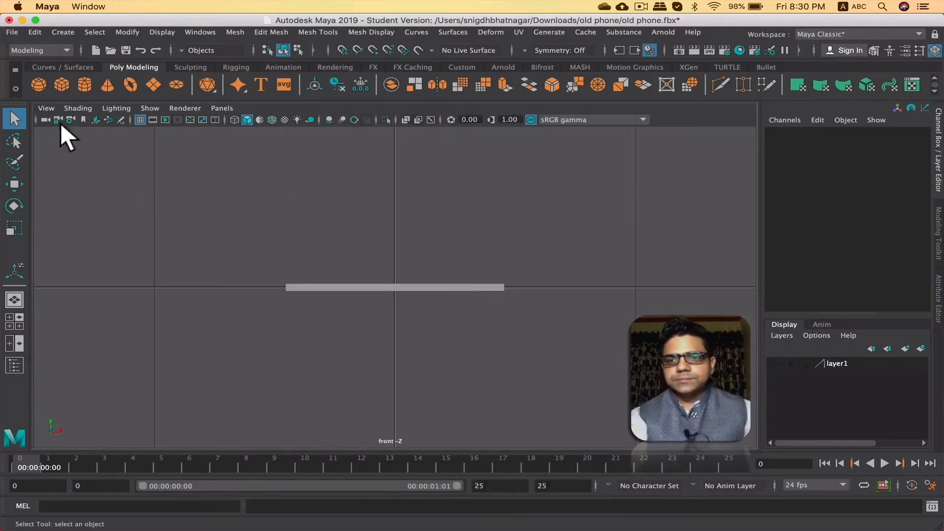
pyautogui.click(46, 108)
pyautogui.click(42, 107)
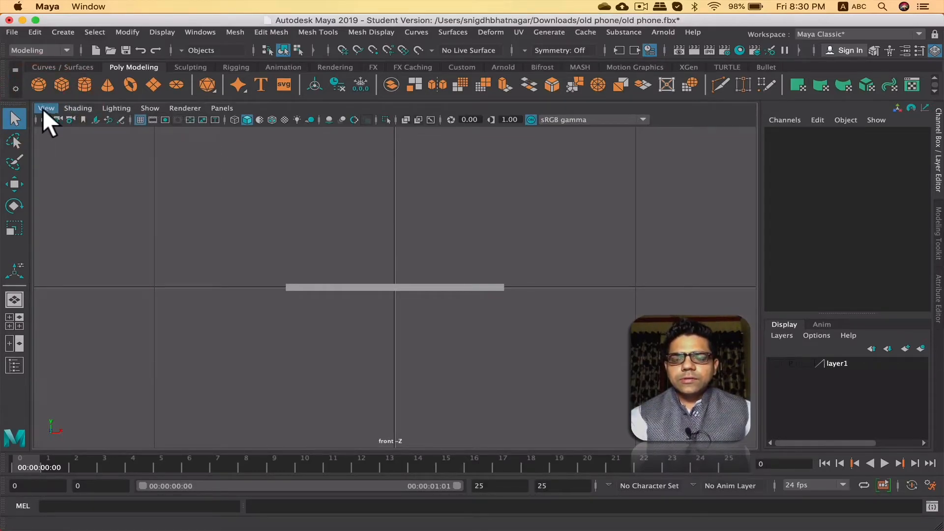
pyautogui.click(47, 107)
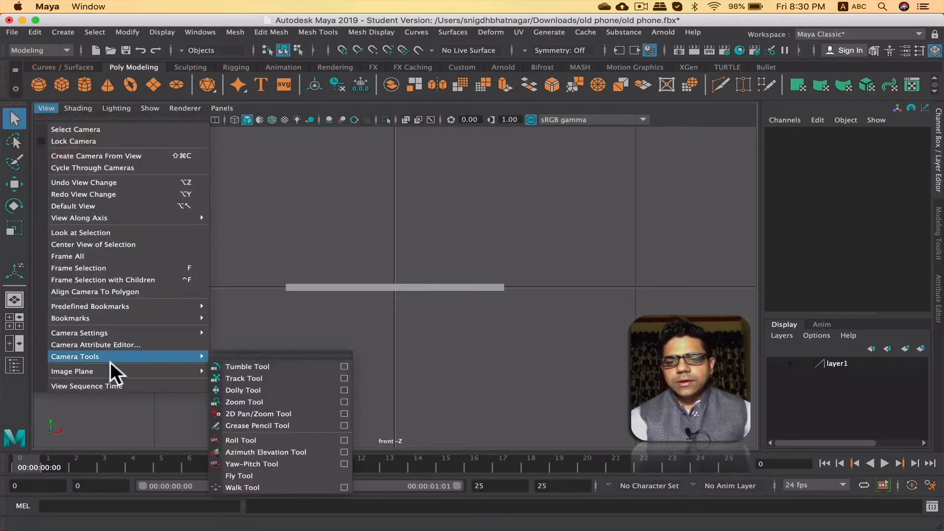
pyautogui.moveTo(110, 373)
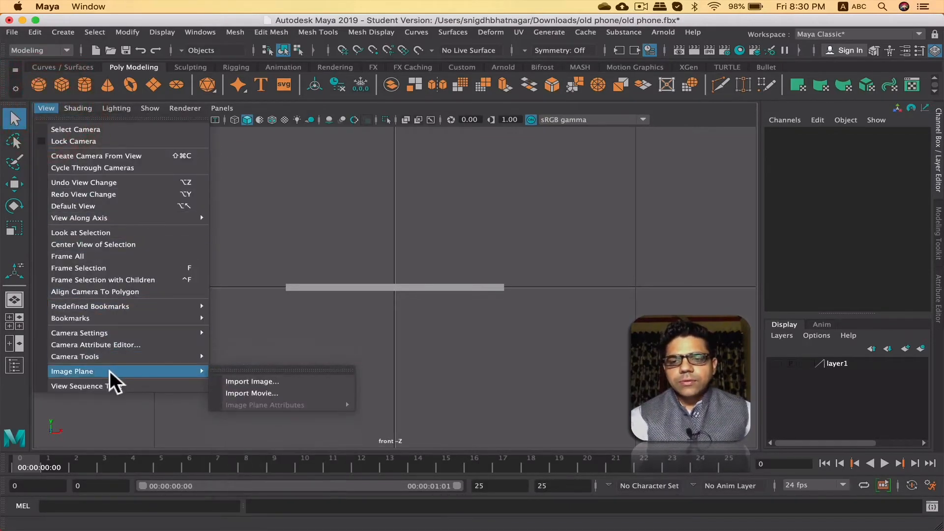
pyautogui.click(317, 379)
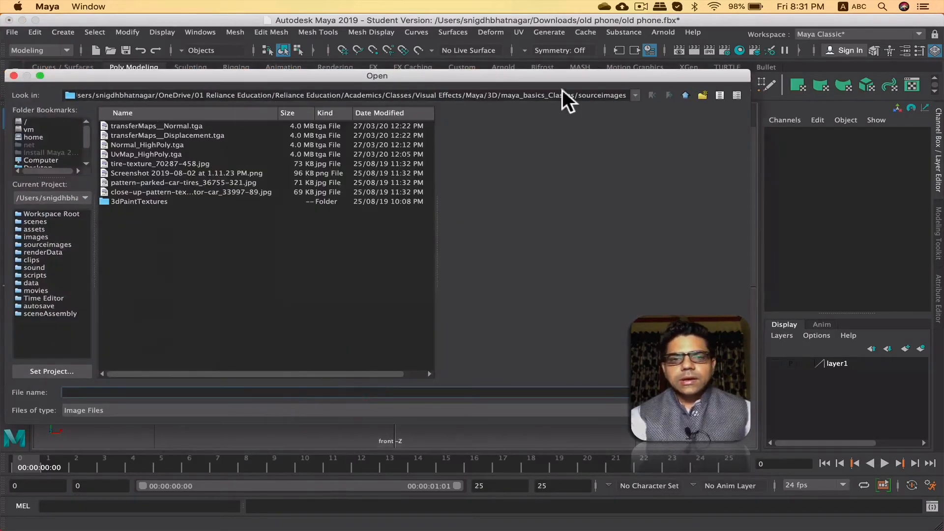
# Browse to the images folder of maya_basics_Classes and preview its texture files as candidate reference images.
pyautogui.click(685, 94)
pyautogui.click(686, 94)
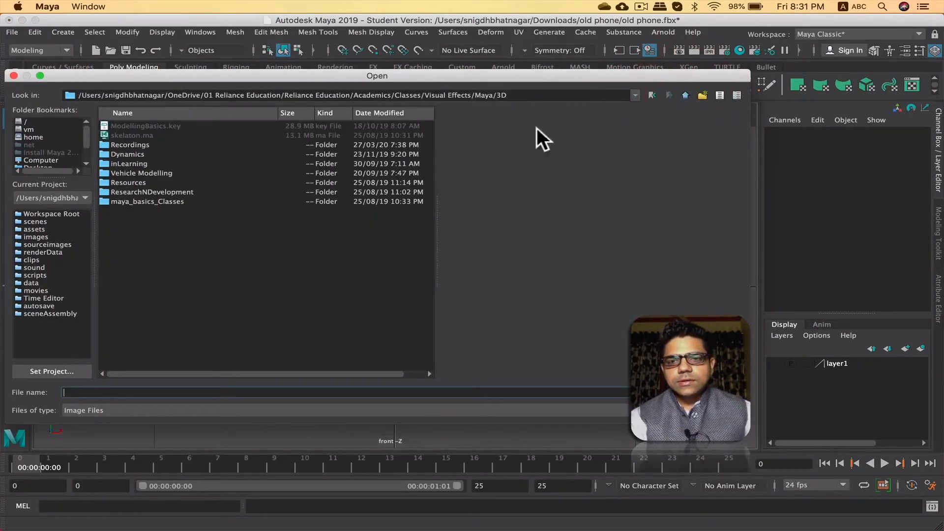
pyautogui.doubleClick(120, 199)
pyautogui.click(130, 136)
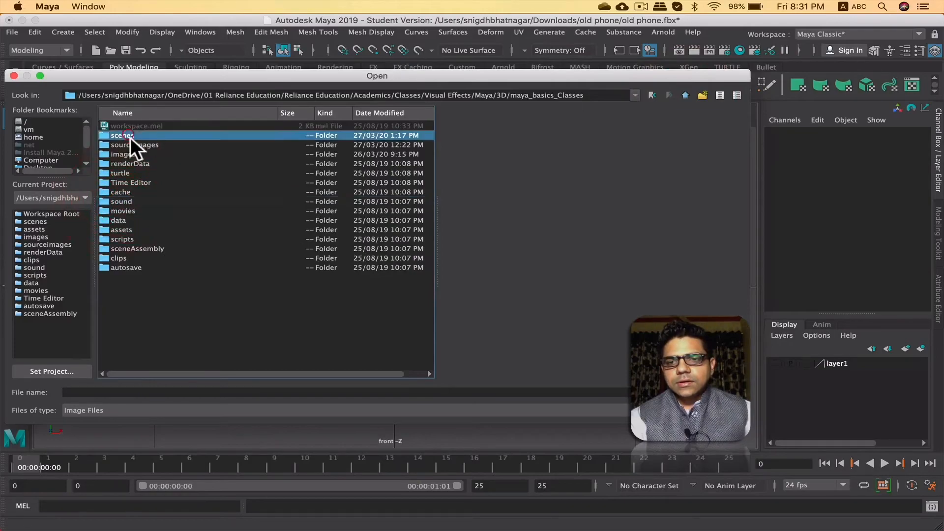
pyautogui.click(136, 145)
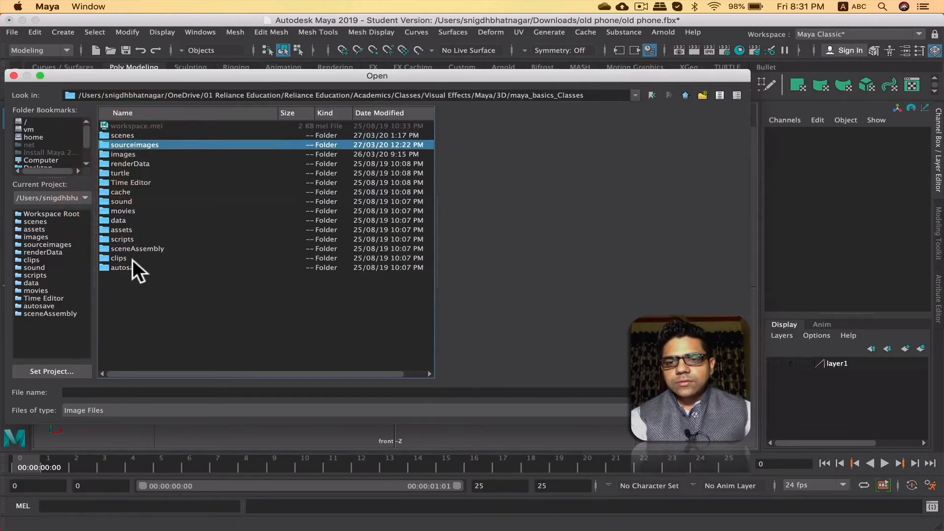
pyautogui.doubleClick(135, 153)
pyautogui.click(173, 126)
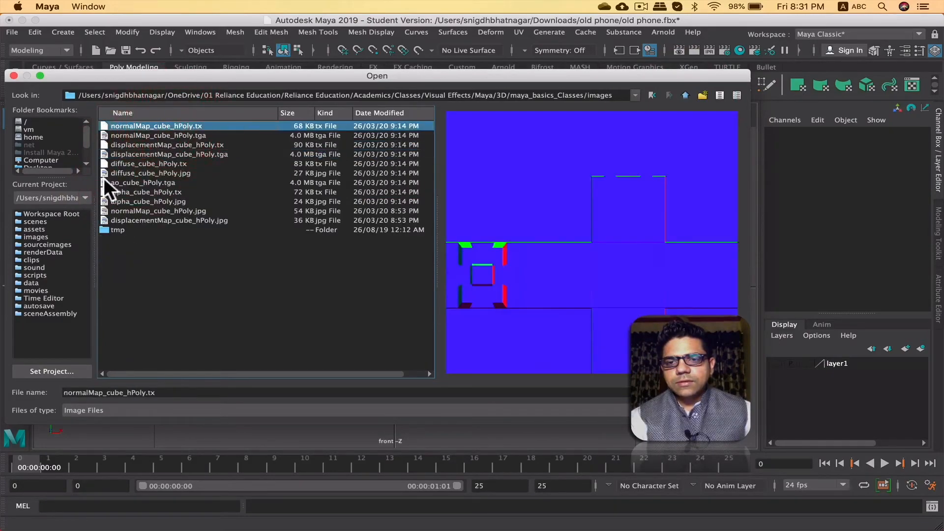
pyautogui.press('Down')
pyautogui.press('Down')
pyautogui.press('Down')
pyautogui.press('Down')
pyautogui.press('Down')
pyautogui.press('Down')
pyautogui.press('Down')
pyautogui.press('Down')
pyautogui.press('Down')
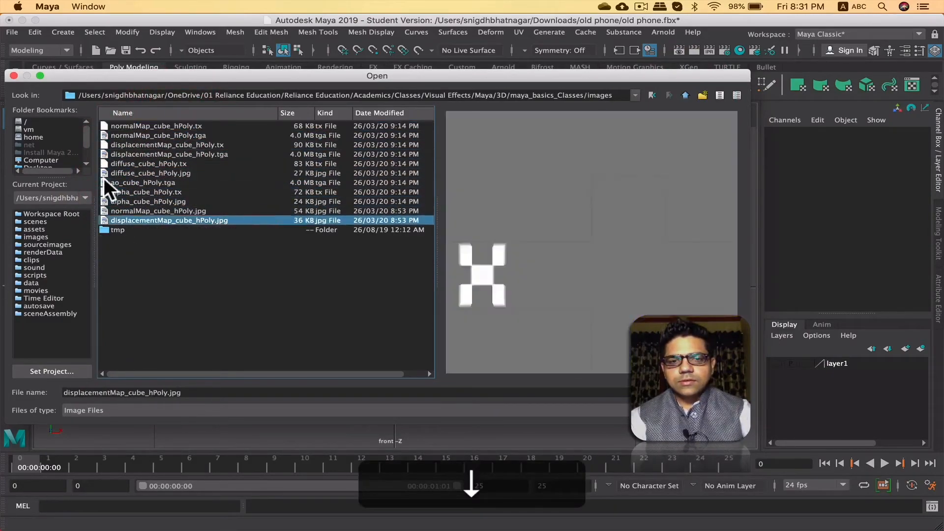
pyautogui.press('Down')
# Check the project's sourceimages and images folders again for a suitable reference picture.
pyautogui.click(686, 95)
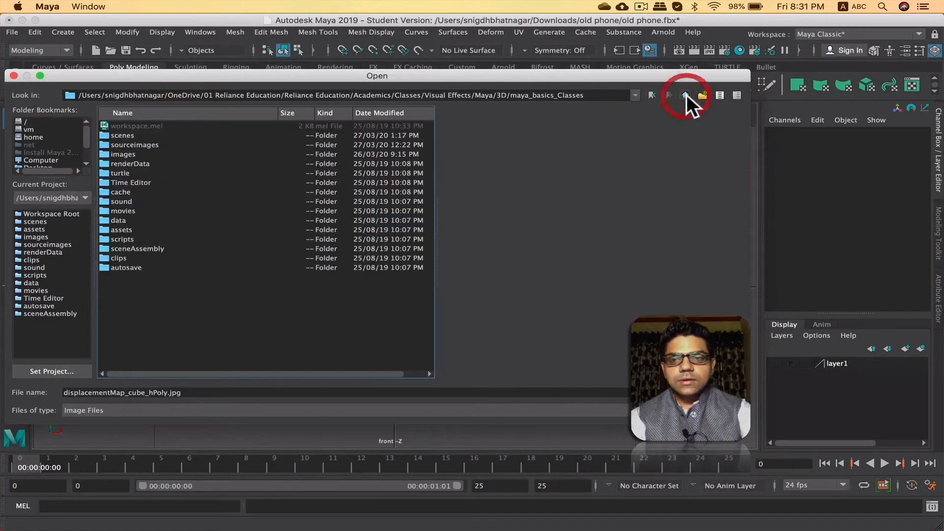
pyautogui.doubleClick(123, 145)
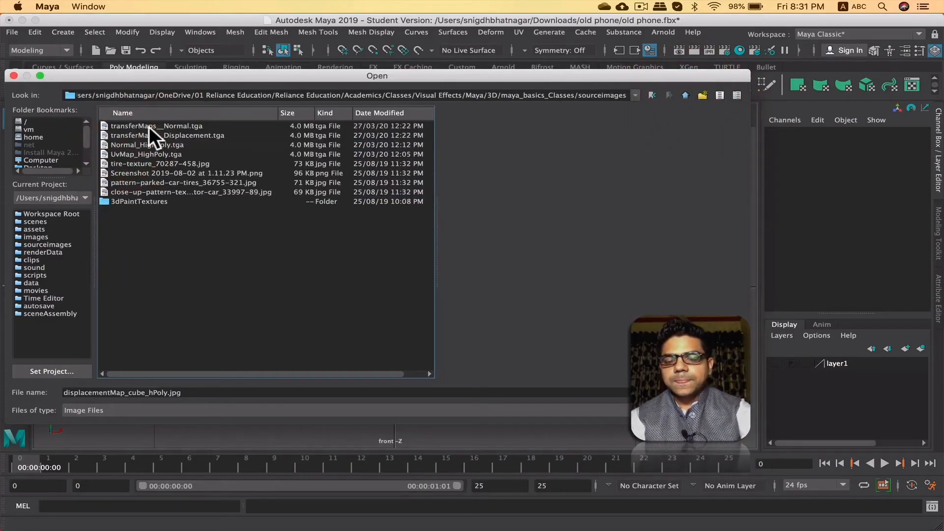
pyautogui.click(686, 95)
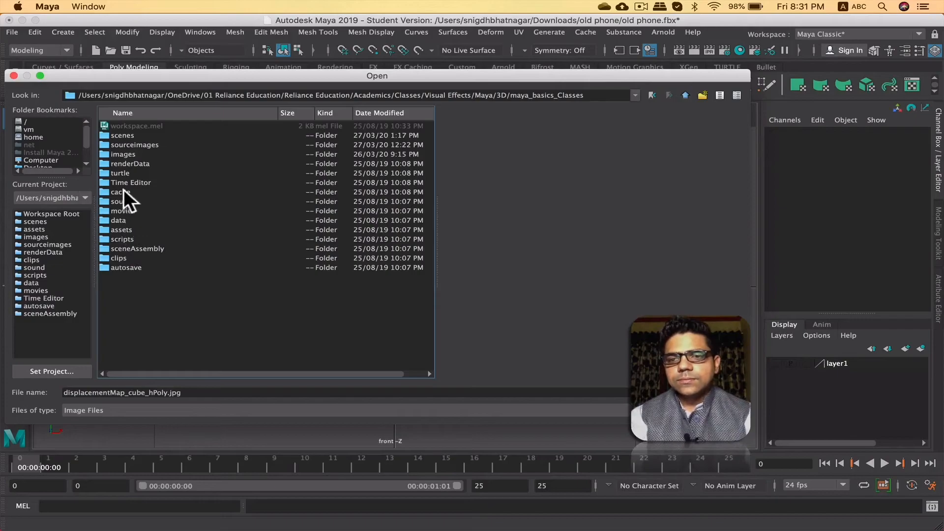
pyautogui.doubleClick(126, 153)
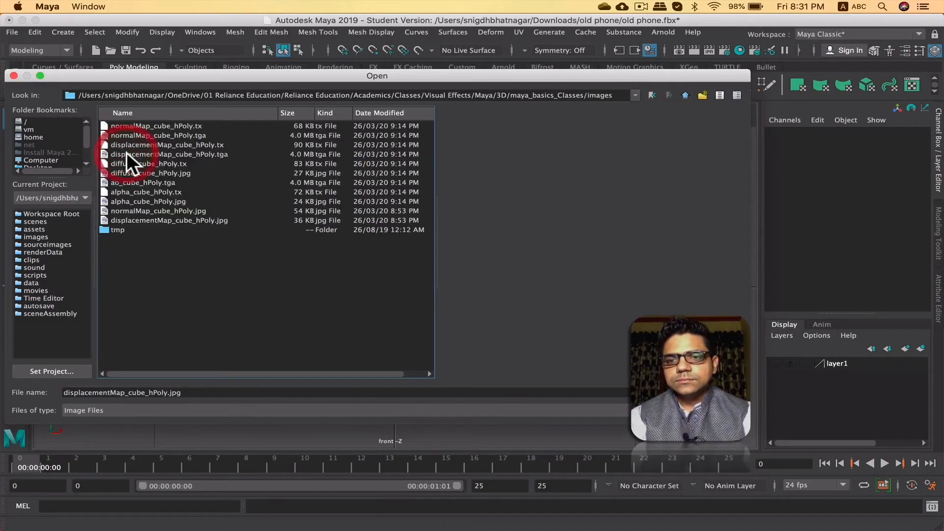
pyautogui.click(685, 95)
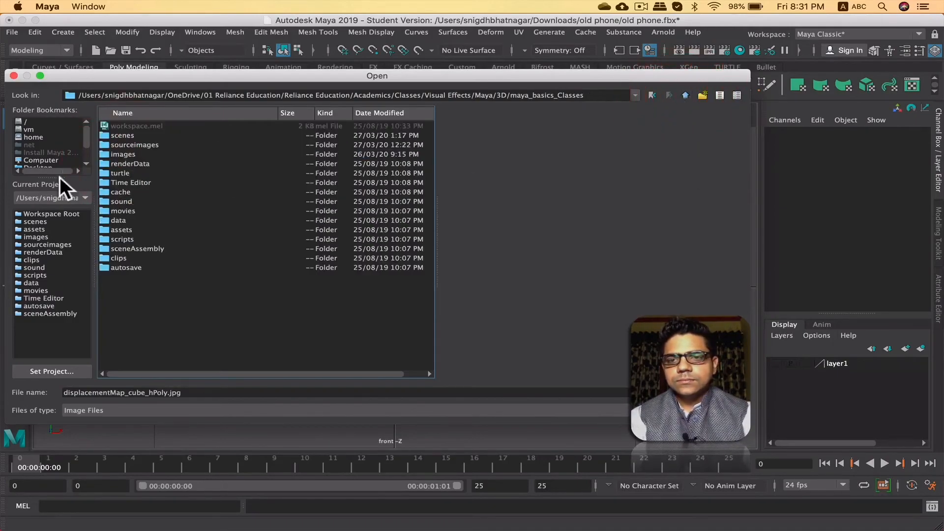
pyautogui.doubleClick(117, 143)
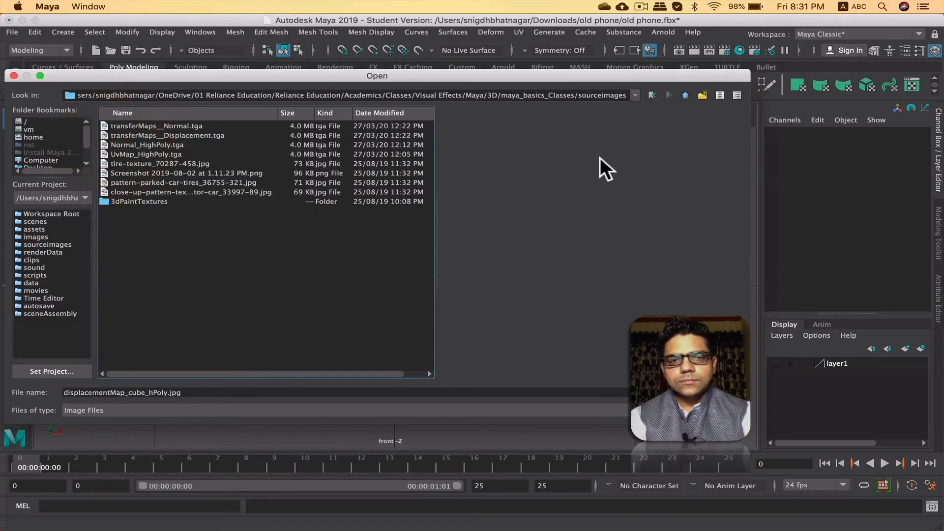
pyautogui.click(686, 96)
pyautogui.scroll(-2, 58, 158)
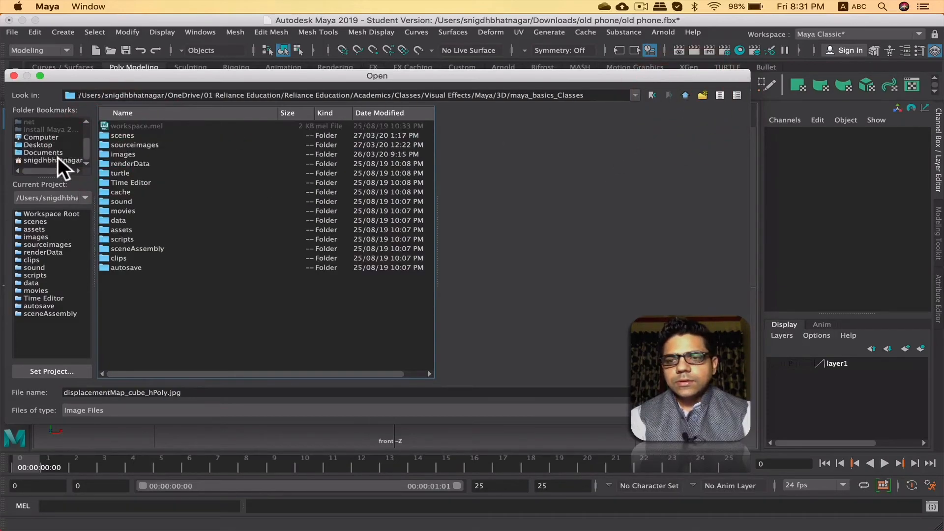
# Open the Downloads folder from the home directory, preview the storyboard images, and sort the files by modification date.
pyautogui.click(48, 160)
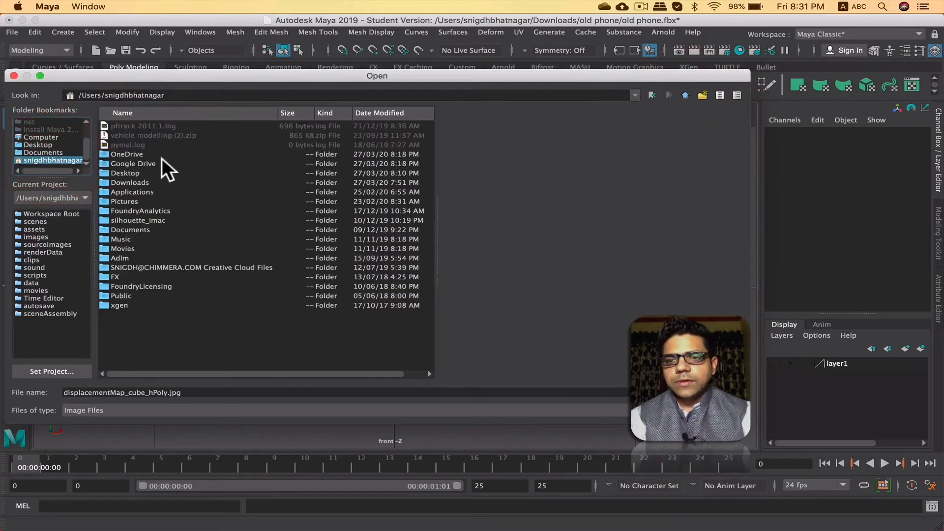
pyautogui.doubleClick(135, 179)
pyautogui.click(152, 126)
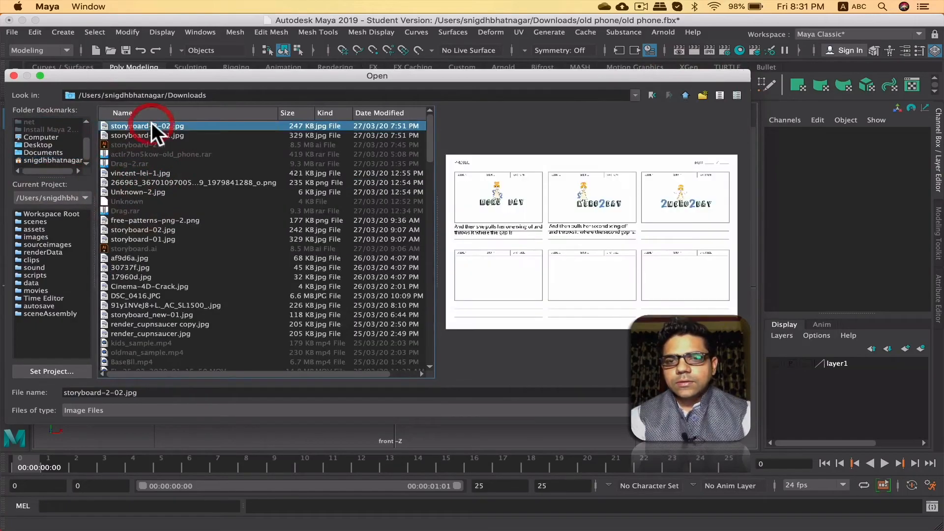
pyautogui.click(161, 135)
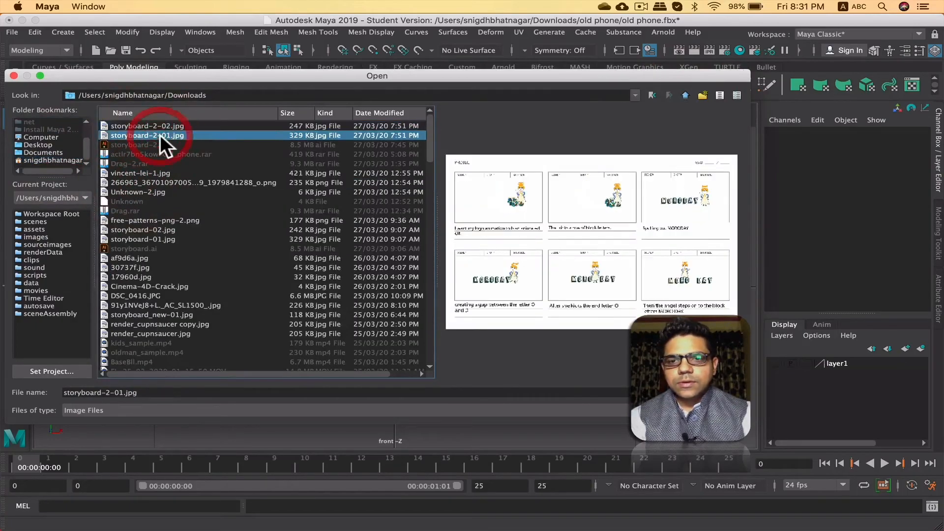
pyautogui.click(372, 113)
pyautogui.scroll(-5, 172, 313)
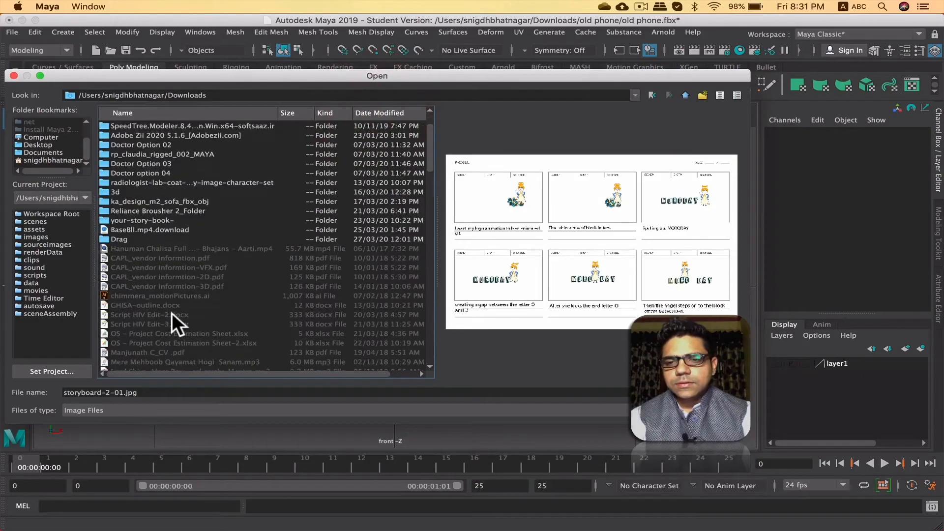
pyautogui.scroll(-15, 172, 313)
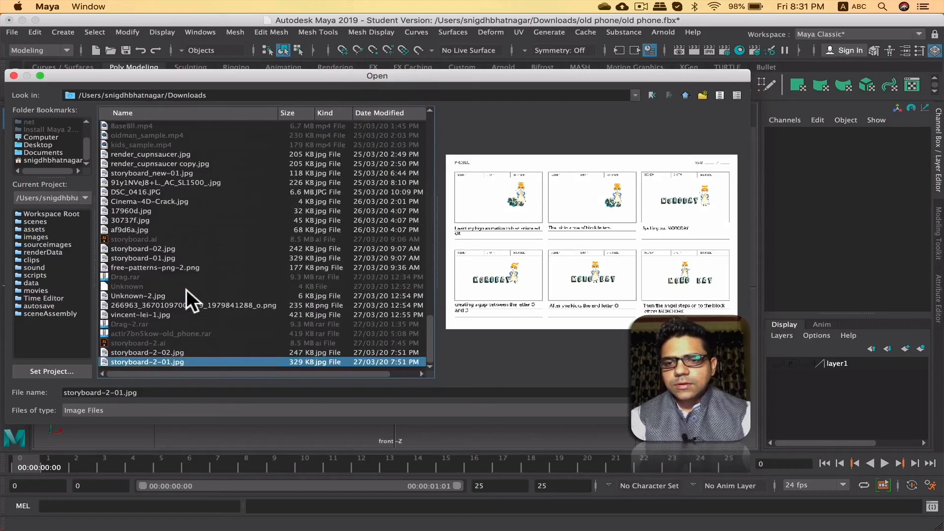
# Look through the Downloads image previews and import the white cup-and-saucer picture as the front view's image plane.
pyautogui.press('Up')
pyautogui.press('Up')
pyautogui.press('Up')
pyautogui.press('Up')
pyautogui.press('Up')
pyautogui.press('Up')
pyautogui.press('Up')
pyautogui.press('Up')
pyautogui.press('Up')
pyautogui.press('Up')
pyautogui.press('Up')
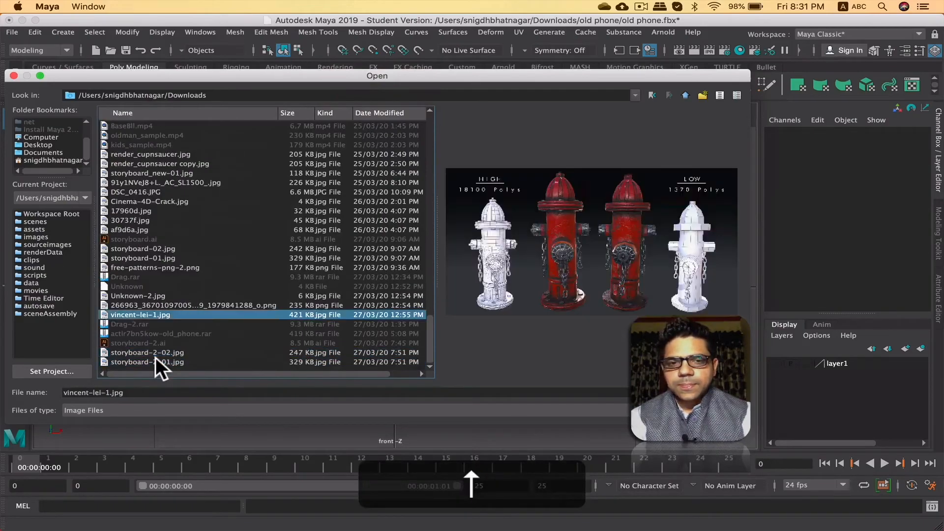
pyautogui.press('Up')
pyautogui.press('Up')
pyautogui.press('Up')
pyautogui.press('Up')
pyautogui.press('Up')
pyautogui.press('Up')
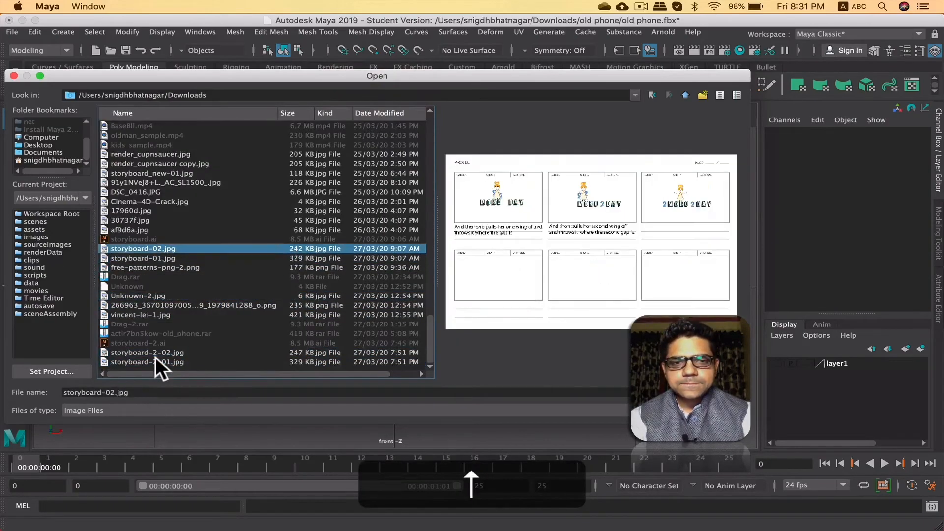
pyautogui.press('Up')
pyautogui.press('Up')
pyautogui.press('Up')
pyautogui.press('Up')
pyautogui.press('Up')
pyautogui.press('Up')
pyautogui.press('Up')
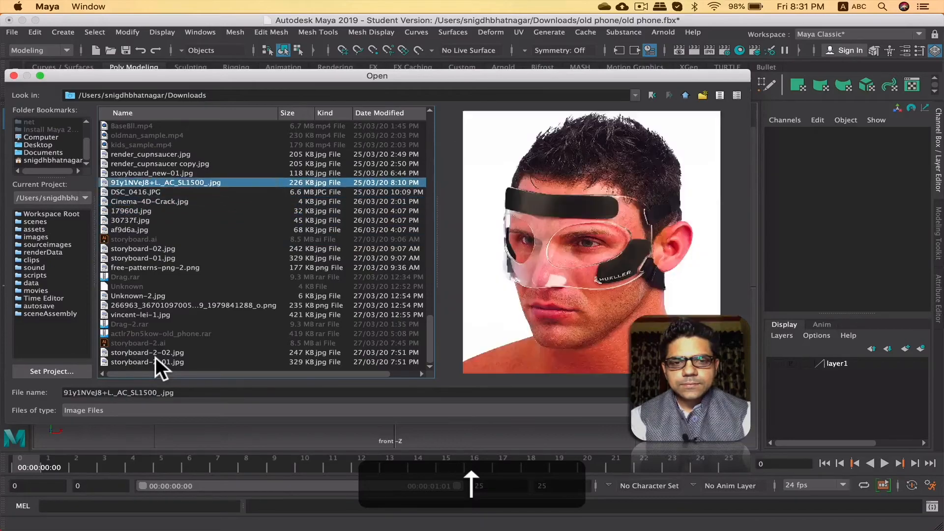
pyautogui.press('Up')
pyautogui.press('Up')
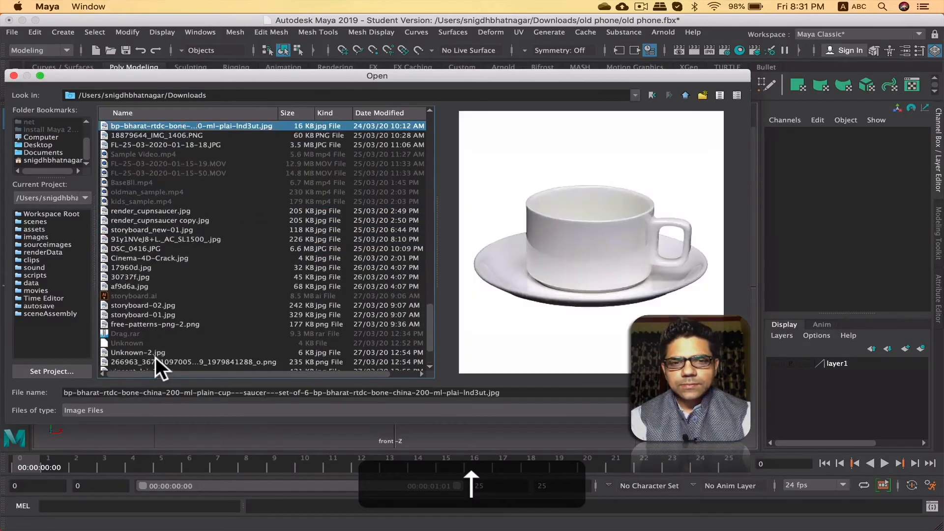
pyautogui.press('Down')
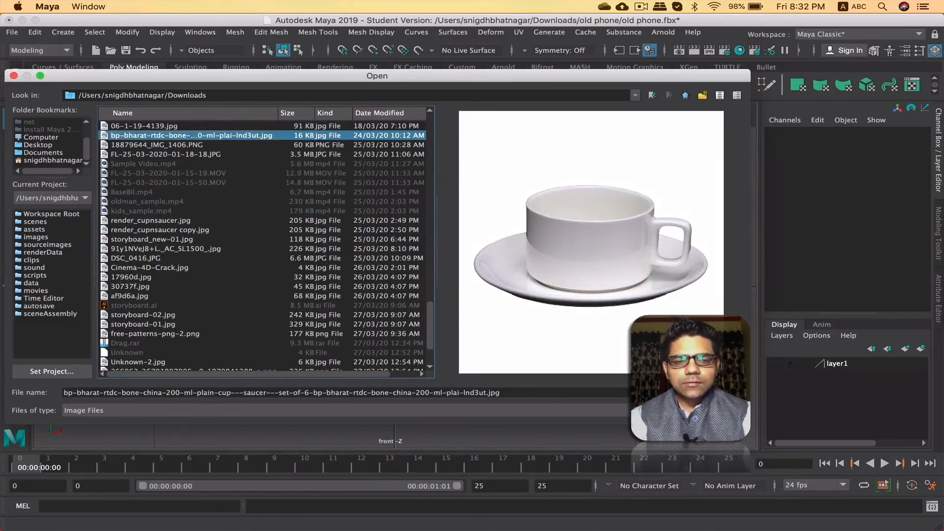
pyautogui.press('Return')
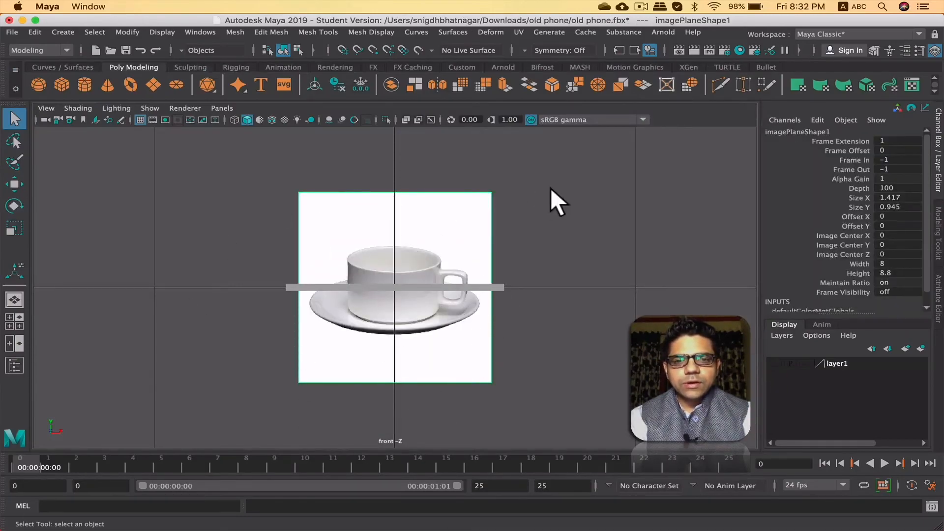
# In the perspective view, select the cup image plane and move it behind the flat box to Translate Z 13.863.
pyautogui.press('space')
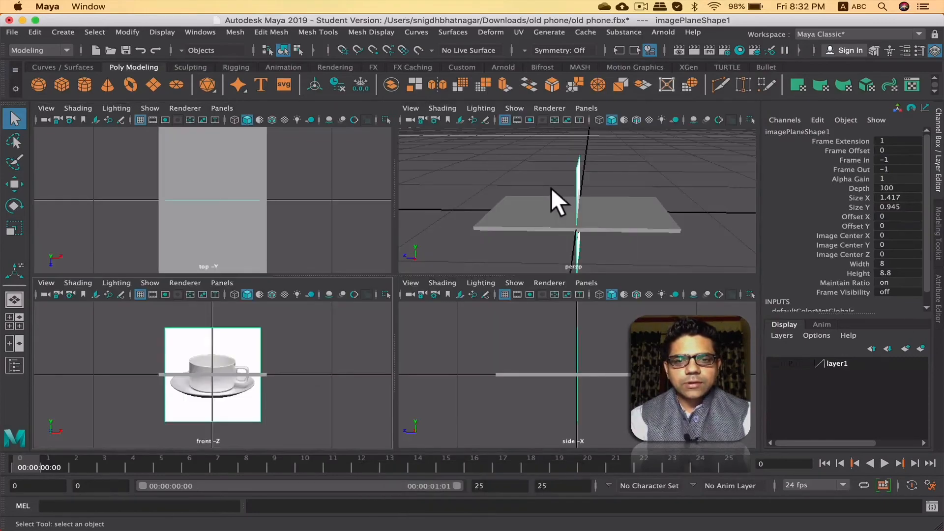
pyautogui.press('space')
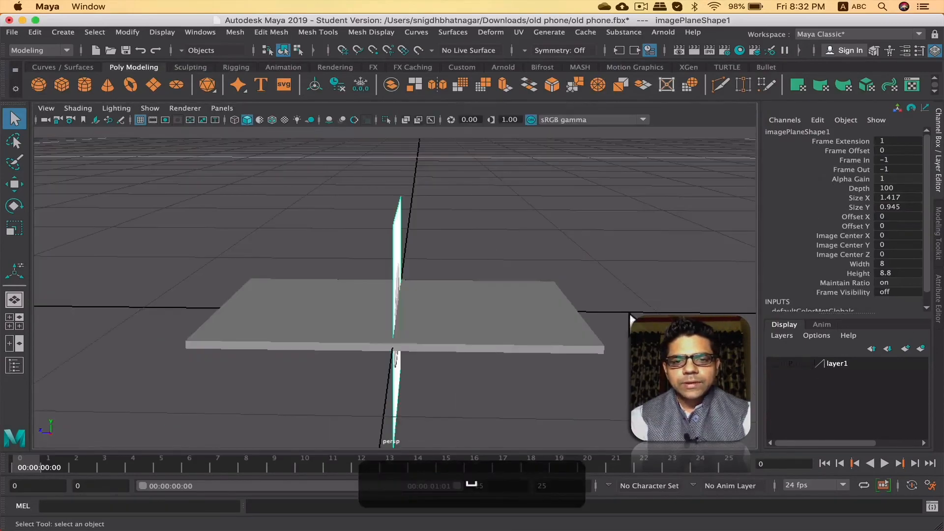
pyautogui.keyDown('alt'); pyautogui.moveTo(401, 234); pyautogui.dragTo(527, 270); pyautogui.keyUp('alt')
pyautogui.click(422, 246)
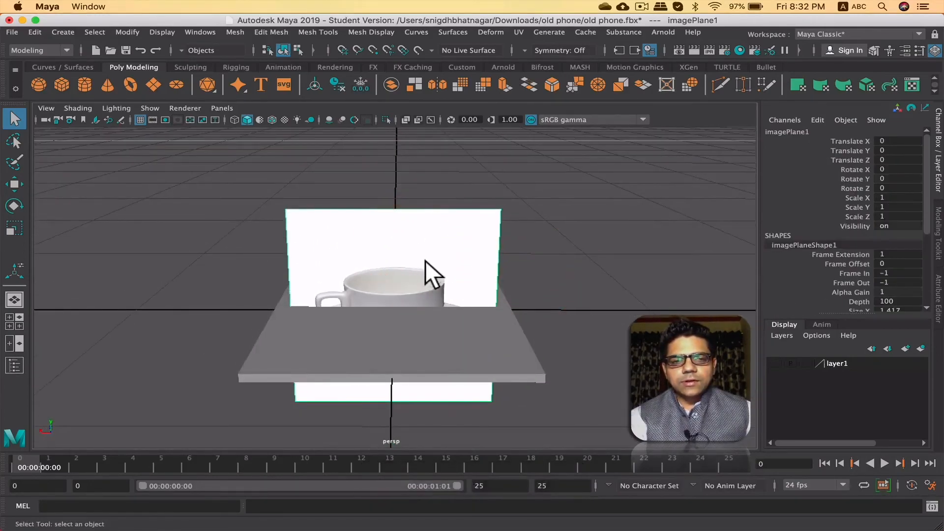
pyautogui.click(544, 196)
pyautogui.moveTo(469, 188); pyautogui.dragTo(518, 218)
pyautogui.press('w')
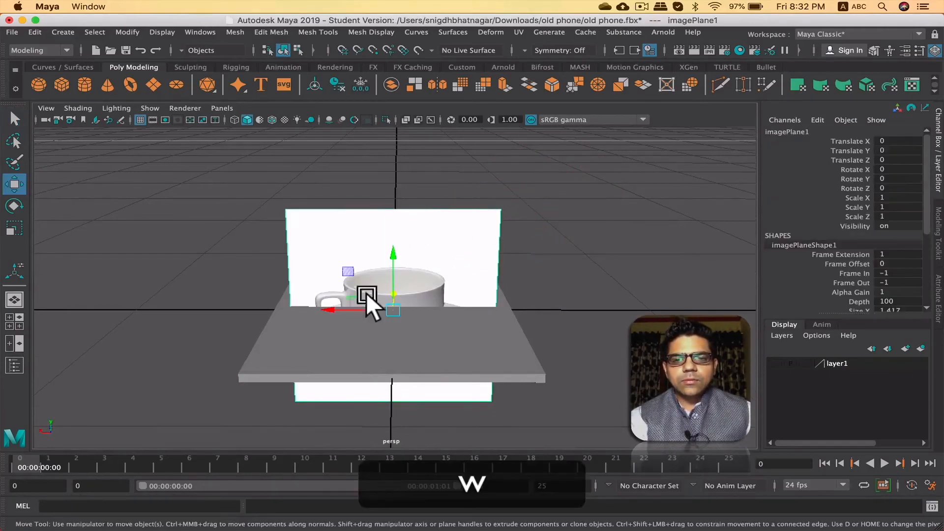
pyautogui.keyDown('alt'); pyautogui.moveTo(489, 294); pyautogui.dragTo(573, 214); pyautogui.keyUp('alt')
pyautogui.keyDown('alt'); pyautogui.moveTo(480, 279); pyautogui.dragTo(497, 281); pyautogui.keyUp('alt')
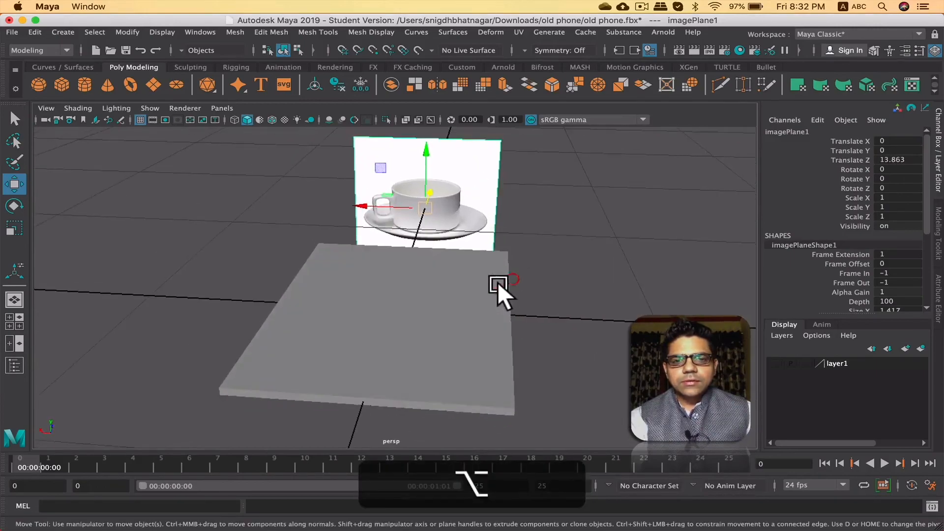
# Delete the flat box, leaving the cup image plane facing the perspective view.
pyautogui.click(473, 303)
pyautogui.press('BackSpace')
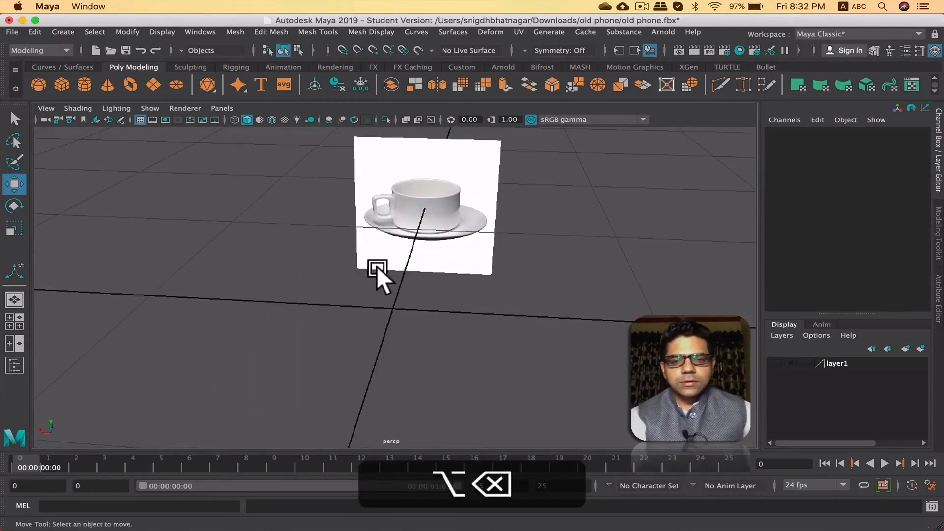
pyautogui.keyDown('alt'); pyautogui.moveTo(379, 274); pyautogui.dragTo(456, 253); pyautogui.keyUp('alt')
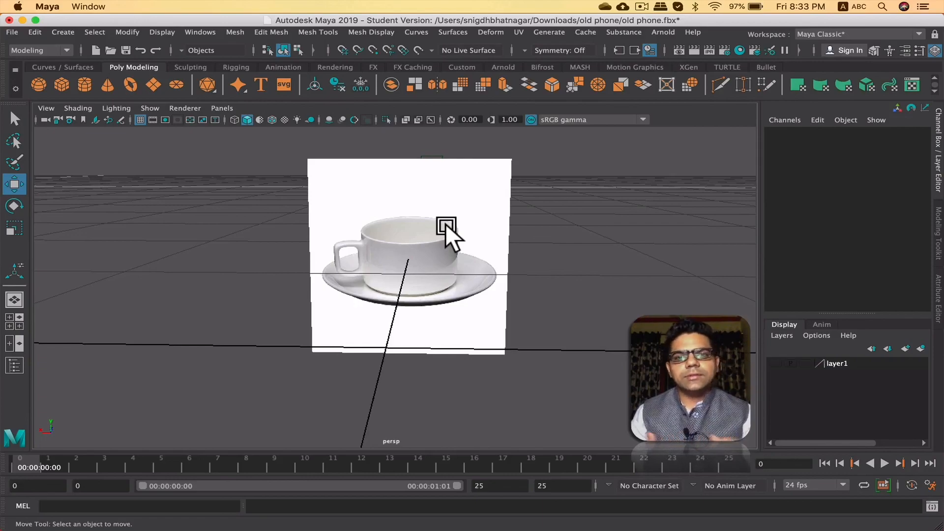
pyautogui.click(642, 7)
pyautogui.click(669, 33)
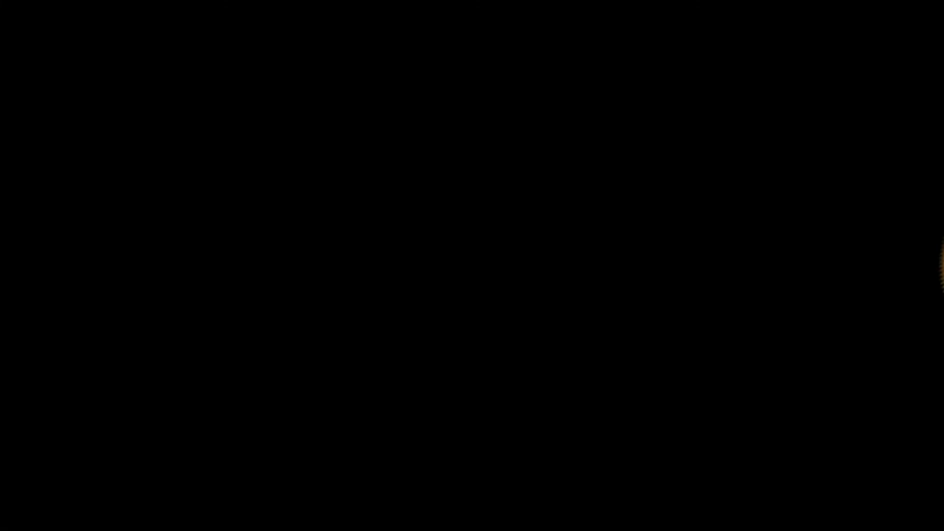